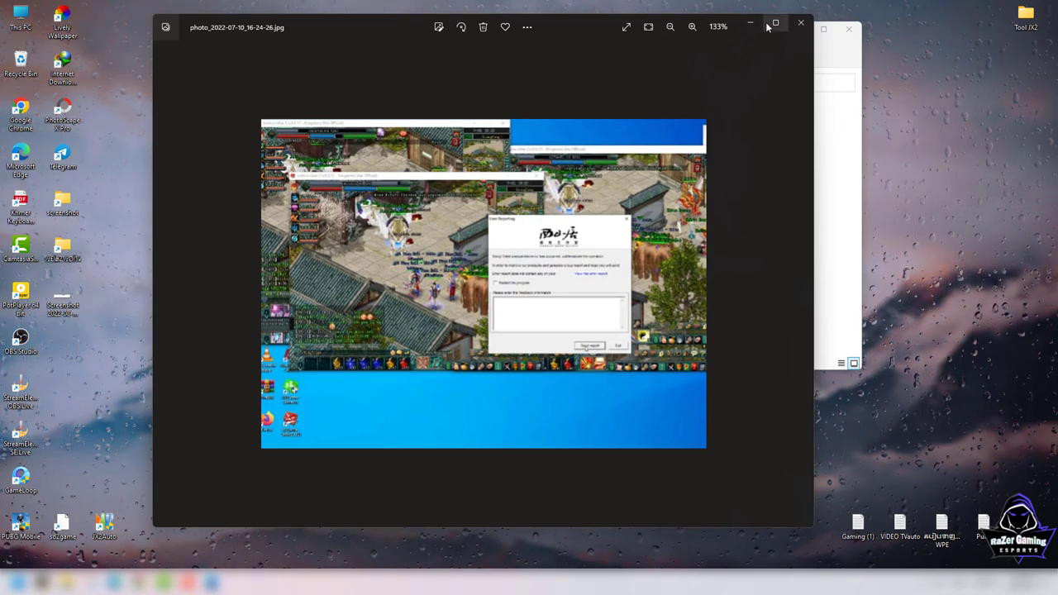
# - Close the photo viewer and the window behind it to clear the desktop
pyautogui.click(800, 25)
pyautogui.click(801, 29)
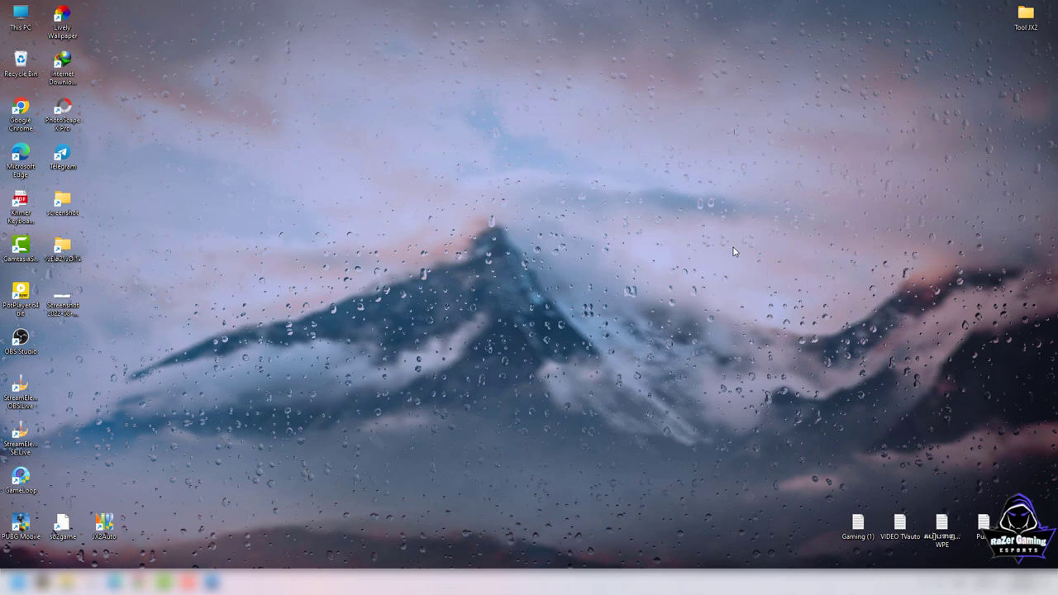
pyautogui.click(926, 582)
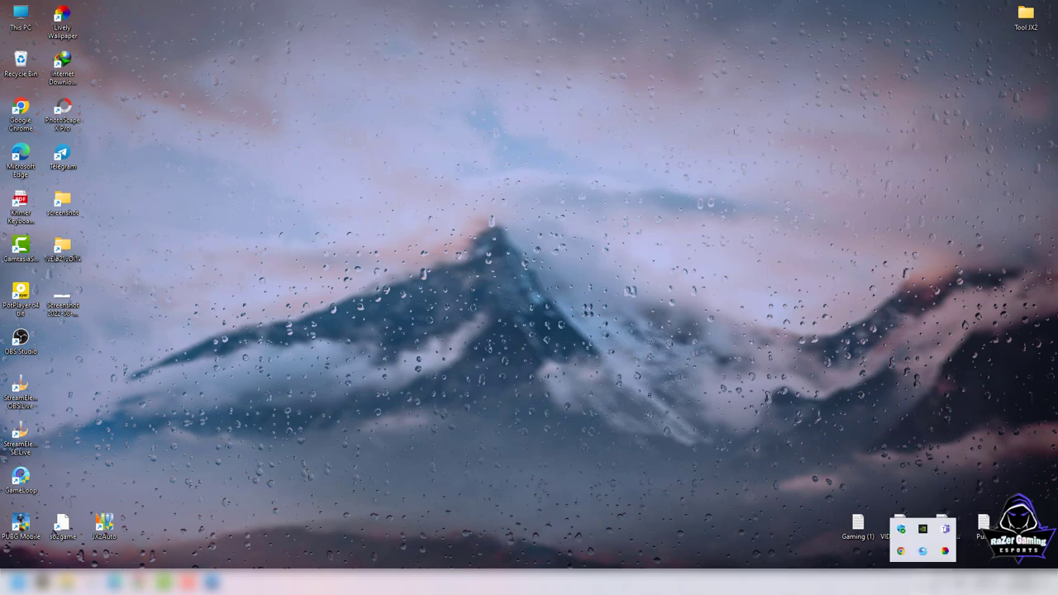
pyautogui.rightClick(906, 552)
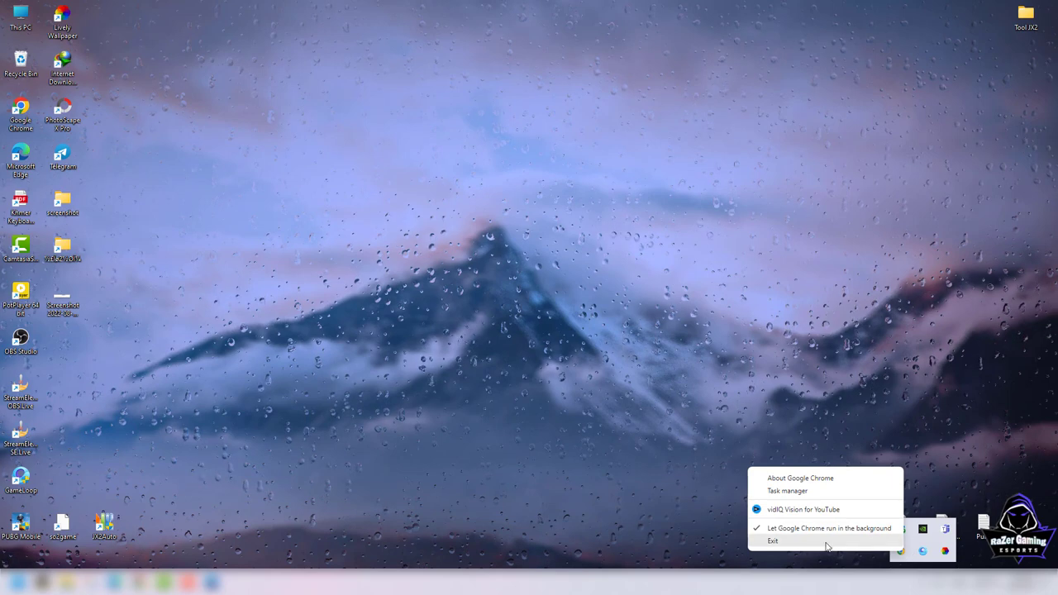
pyautogui.click(954, 444)
# - Open Windows Security in a maximized window and go to the Virus & threat protection settings
pyautogui.click(923, 583)
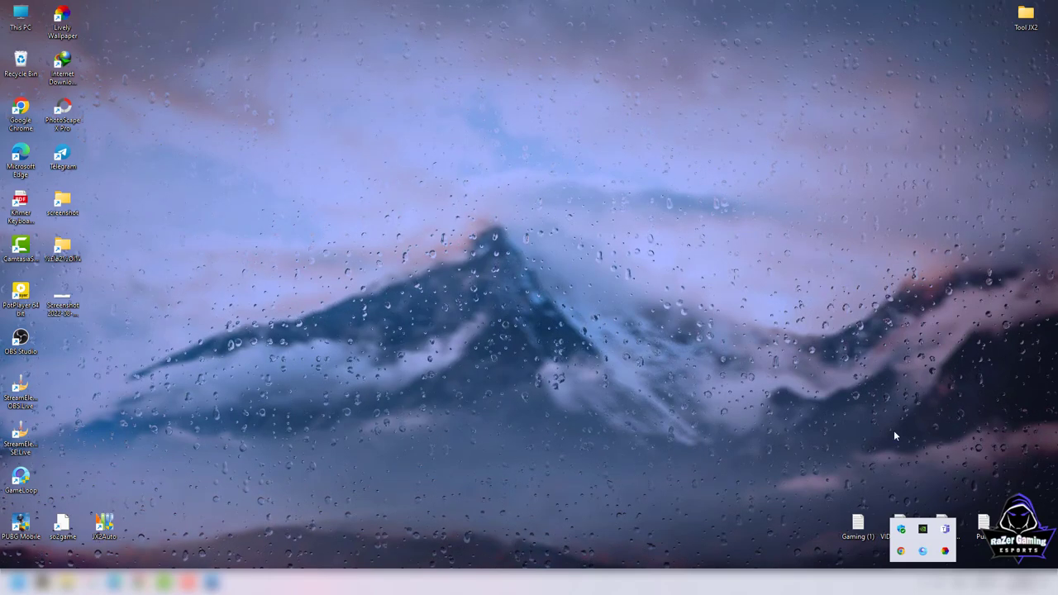
pyautogui.click(902, 529)
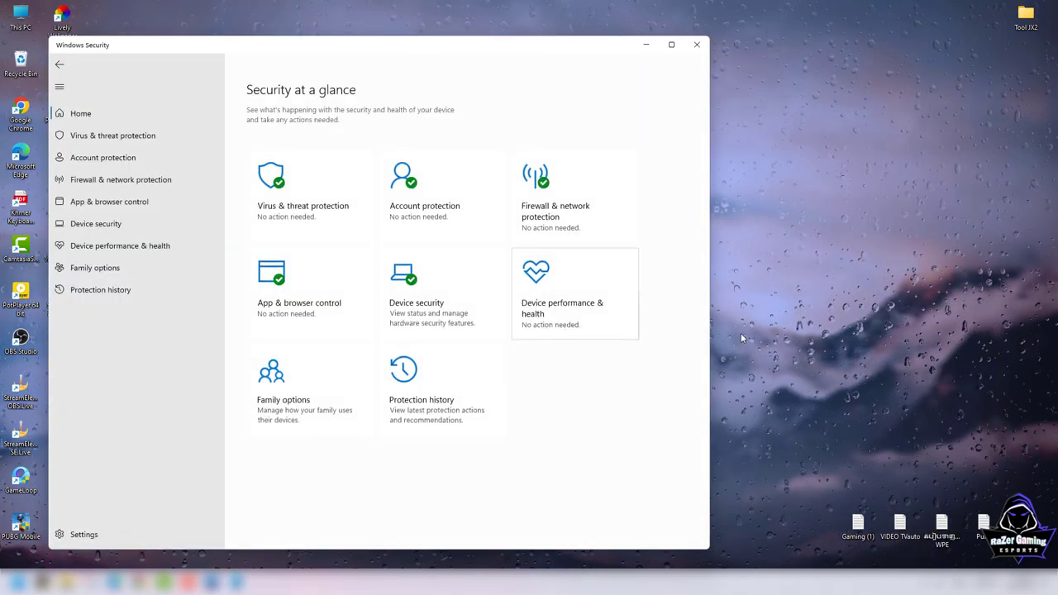
pyautogui.click(924, 583)
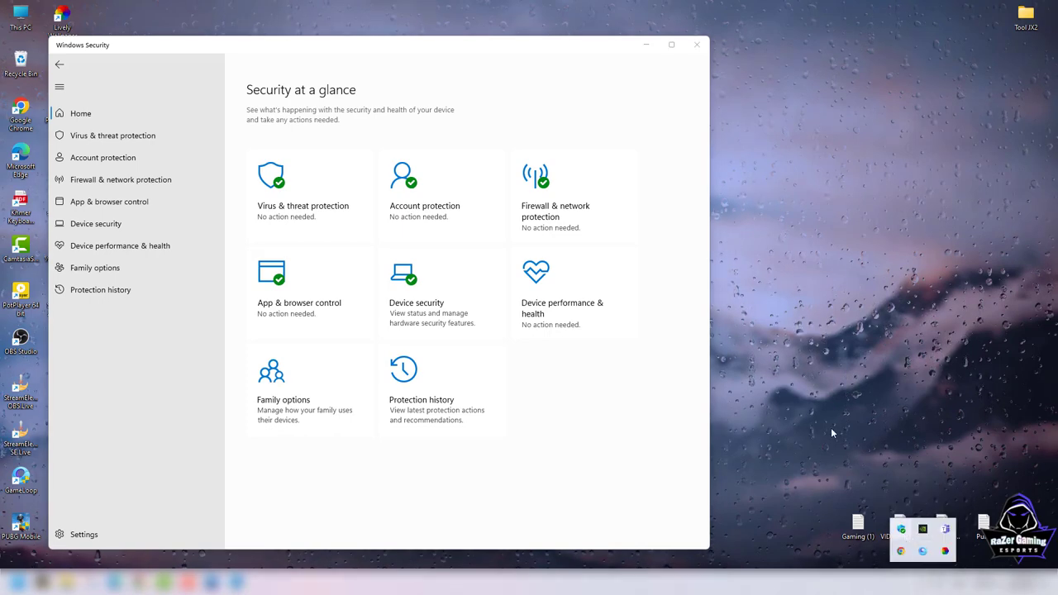
pyautogui.click(672, 46)
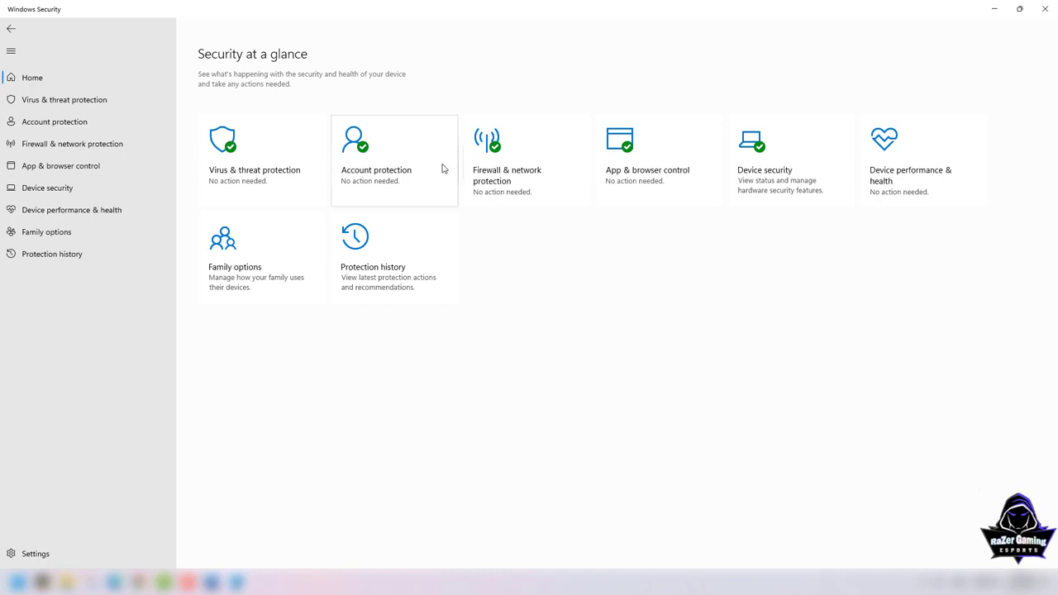
pyautogui.click(245, 170)
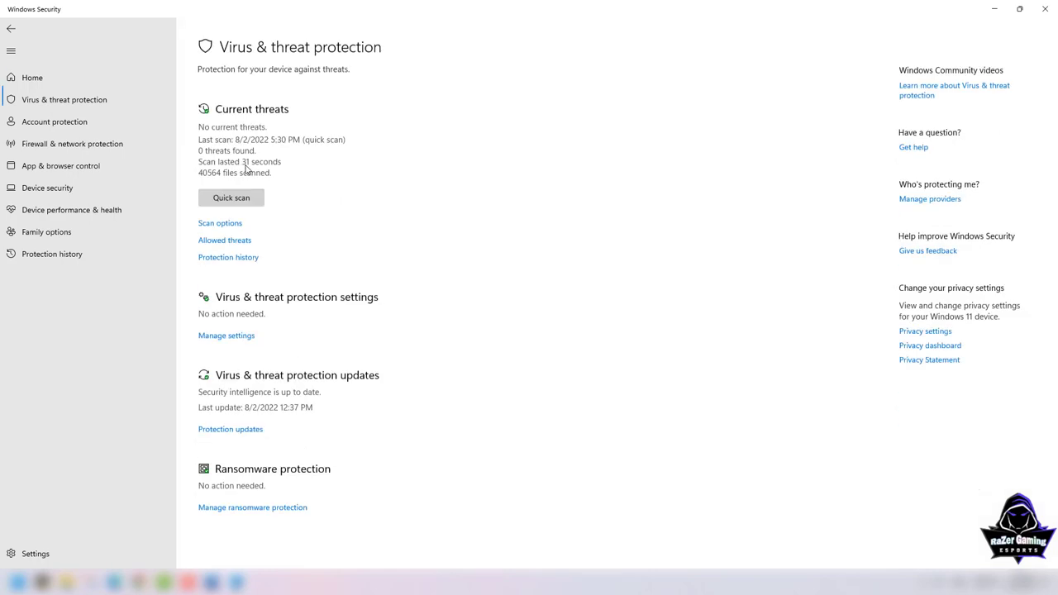
pyautogui.click(226, 329)
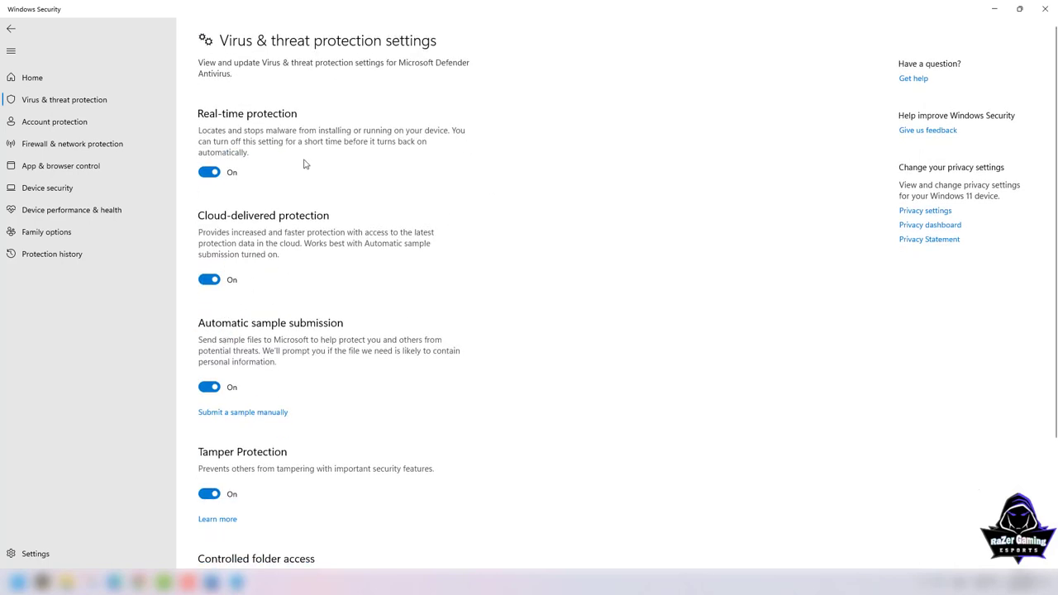
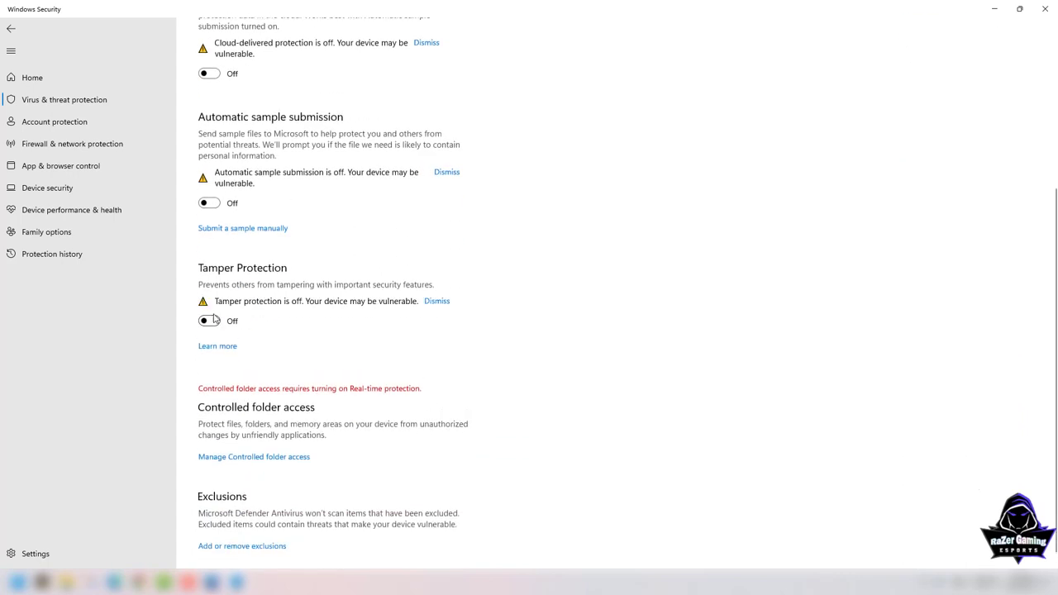
# - Turn off real-time protection, cloud-delivered protection, automatic sample submission and Tamper Protection, dismiss the last three's warnings, and close Windows Security
pyautogui.click(443, 307)
pyautogui.click(447, 174)
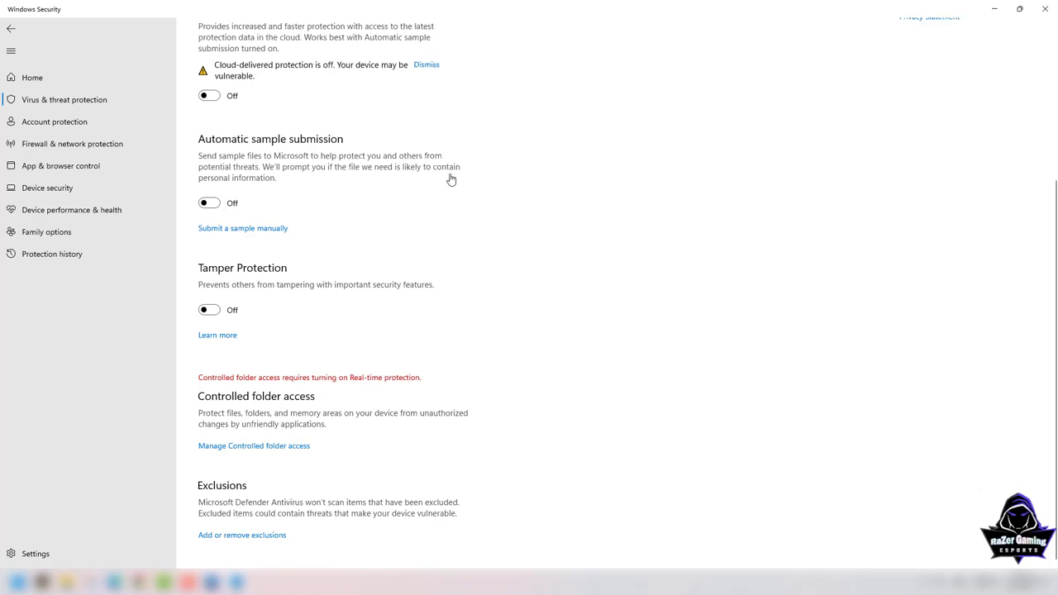
pyautogui.scroll(2, 453, 198)
pyautogui.click(426, 230)
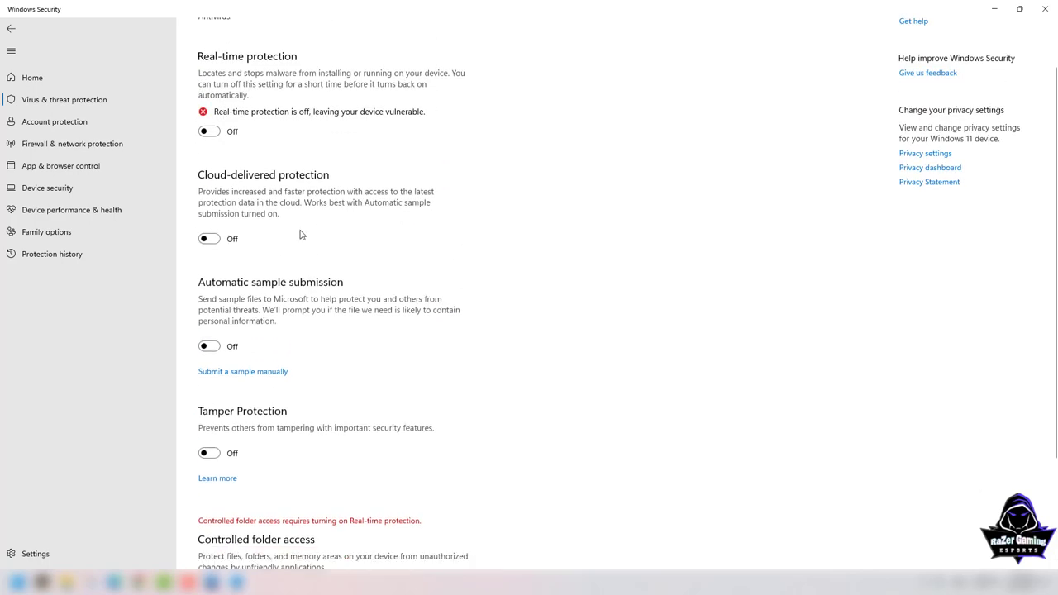
pyautogui.click(1045, 9)
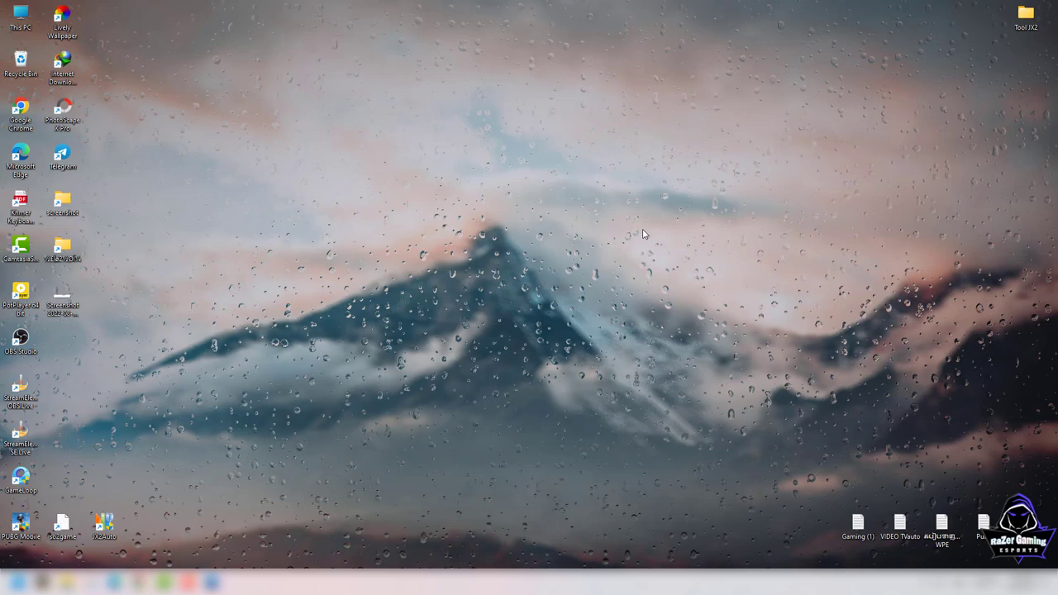
# - In Windows Security, turn real-time protection, cloud-delivered protection, automatic sample submission and Tamper Protection back on, and close the window
pyautogui.click(923, 582)
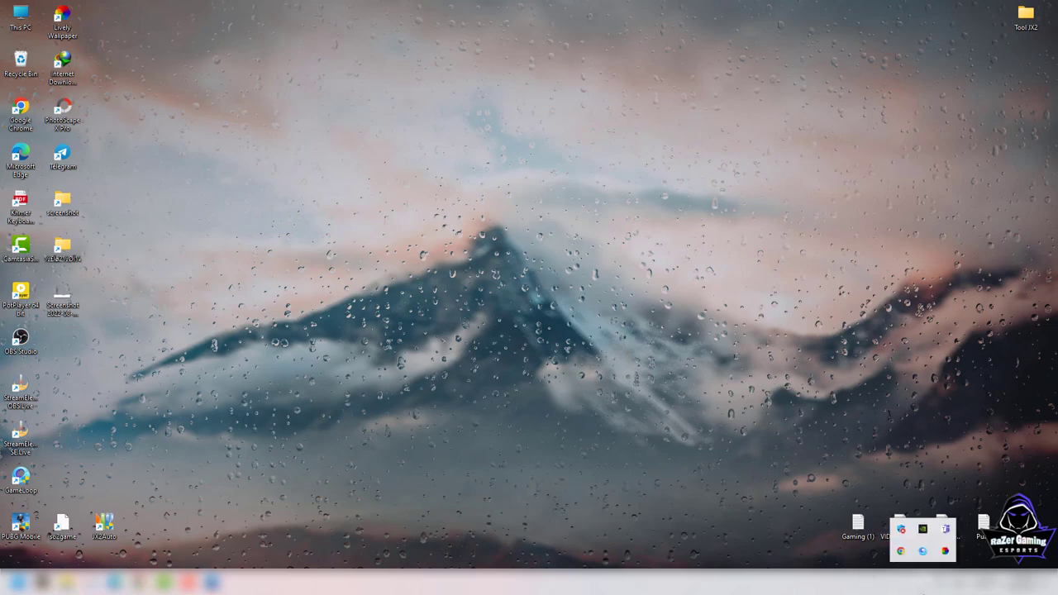
pyautogui.click(904, 539)
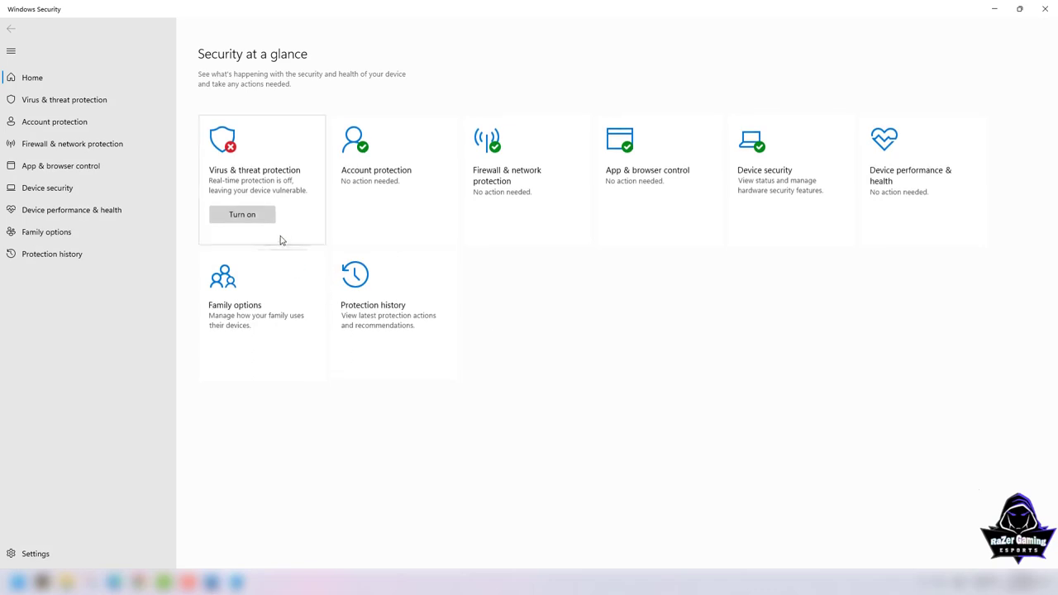
pyautogui.click(248, 189)
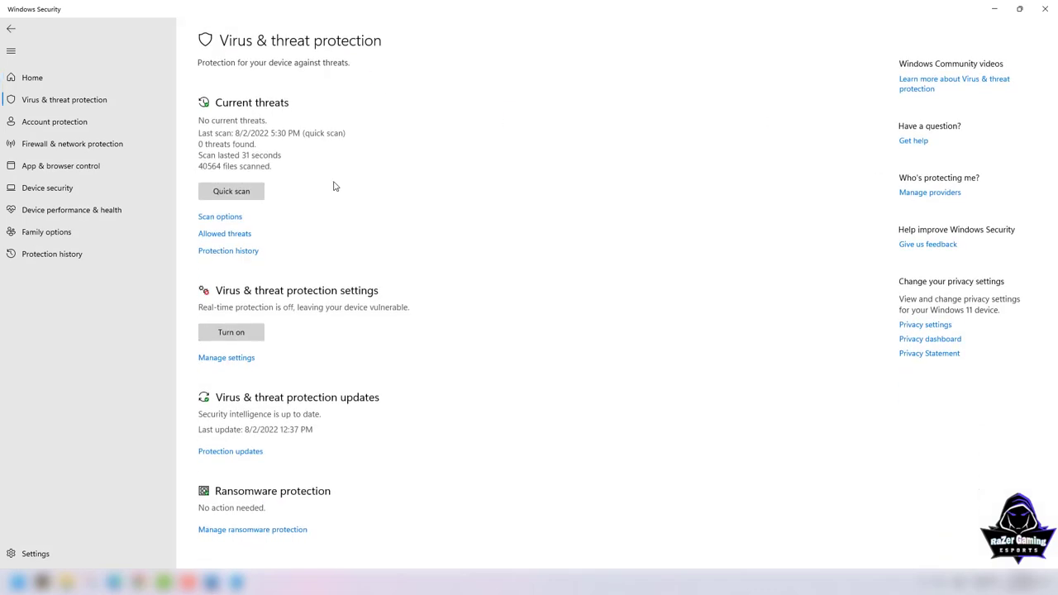
pyautogui.click(230, 359)
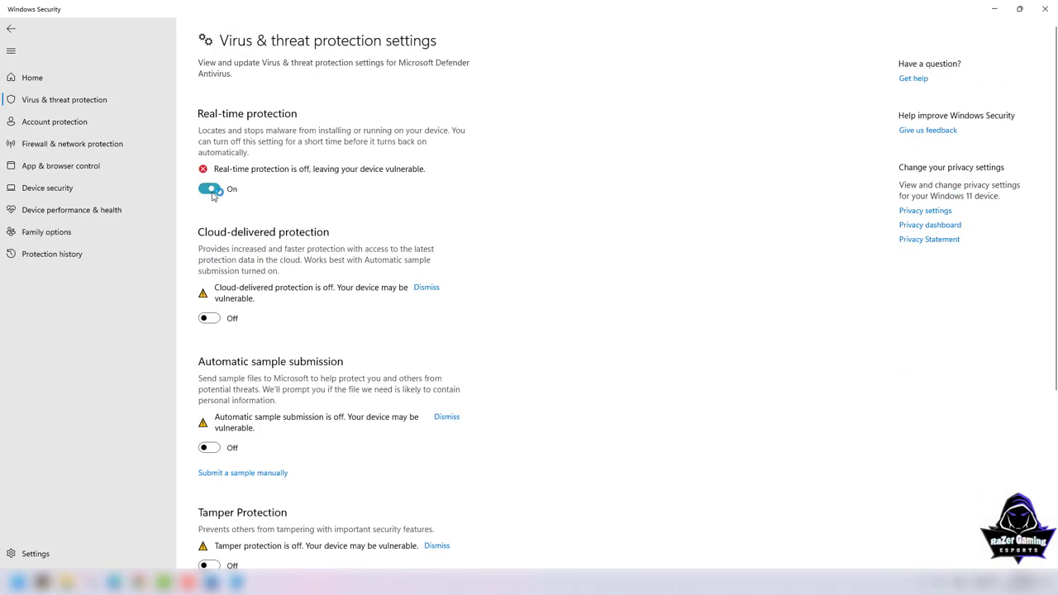
pyautogui.click(210, 302)
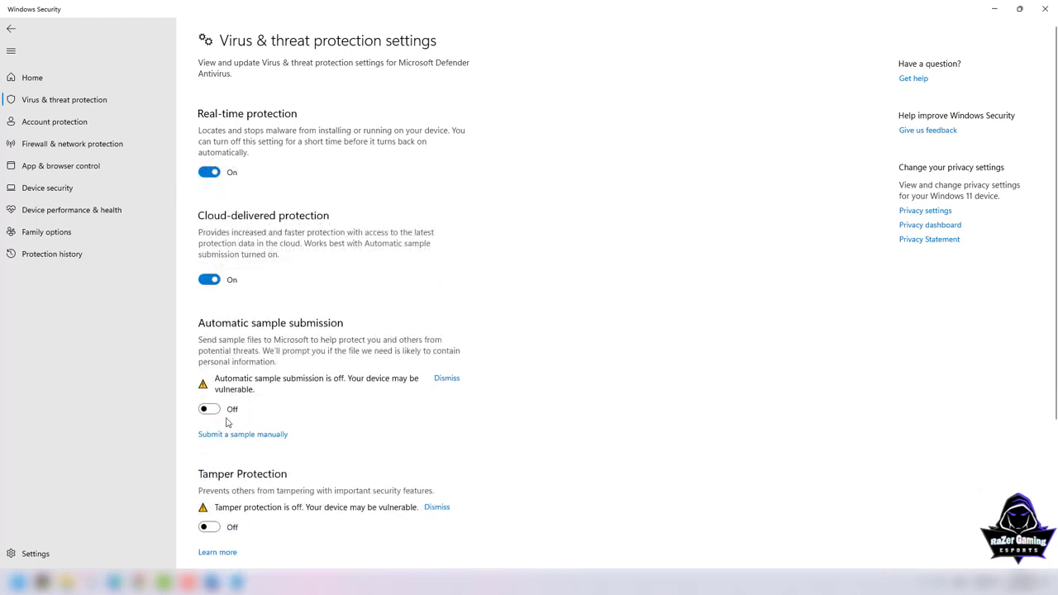
pyautogui.click(213, 409)
pyautogui.scroll(-2, 262, 419)
pyautogui.click(207, 341)
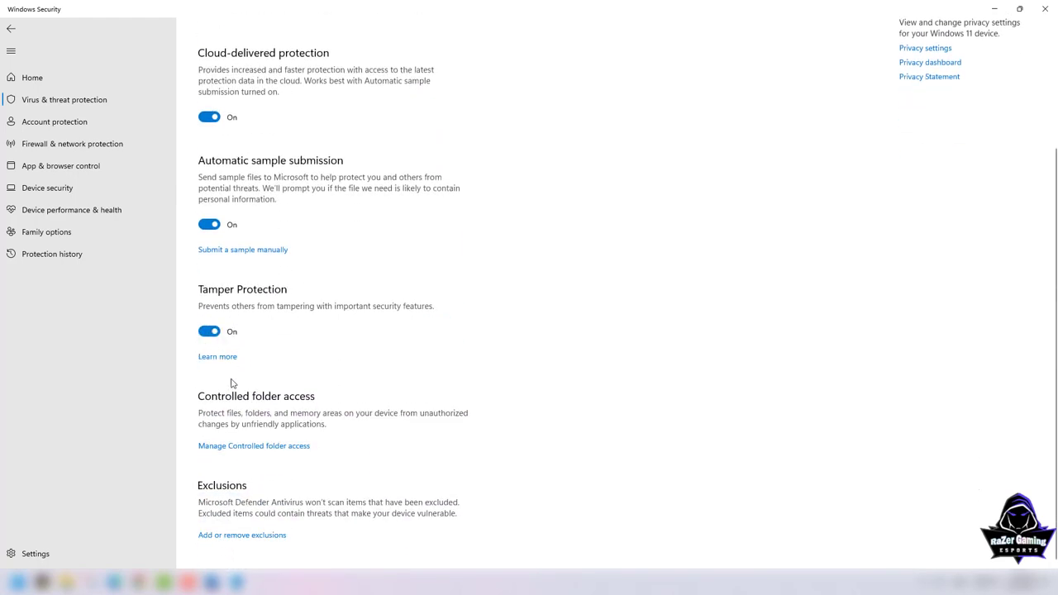
pyautogui.scroll(2, 279, 386)
pyautogui.click(1045, 8)
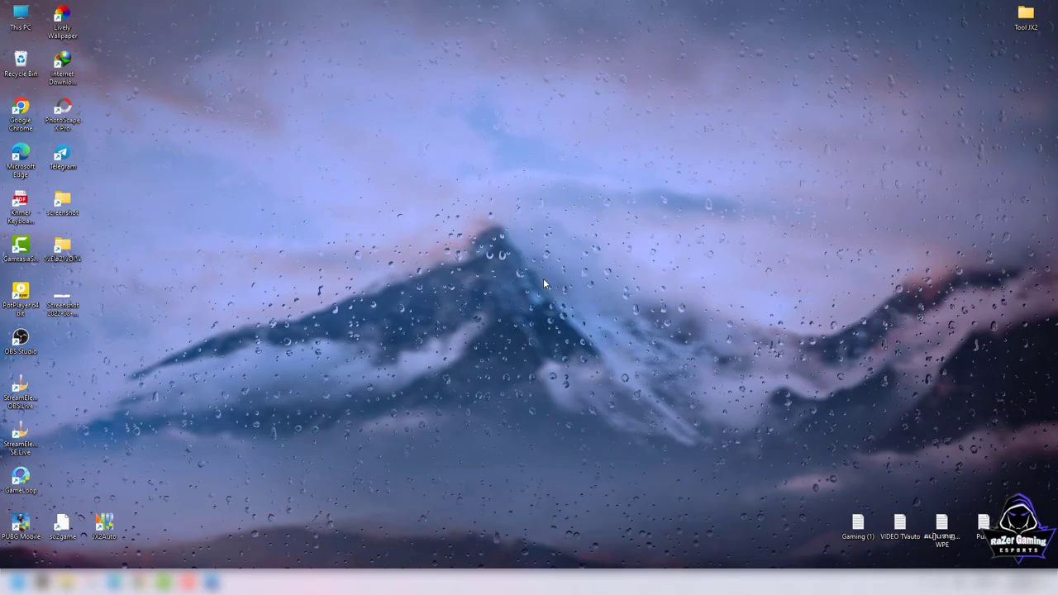
# - Open the Exclusions page of Windows Security's virus protection settings and restore the window to a smaller size over the desktop
pyautogui.click(1026, 17)
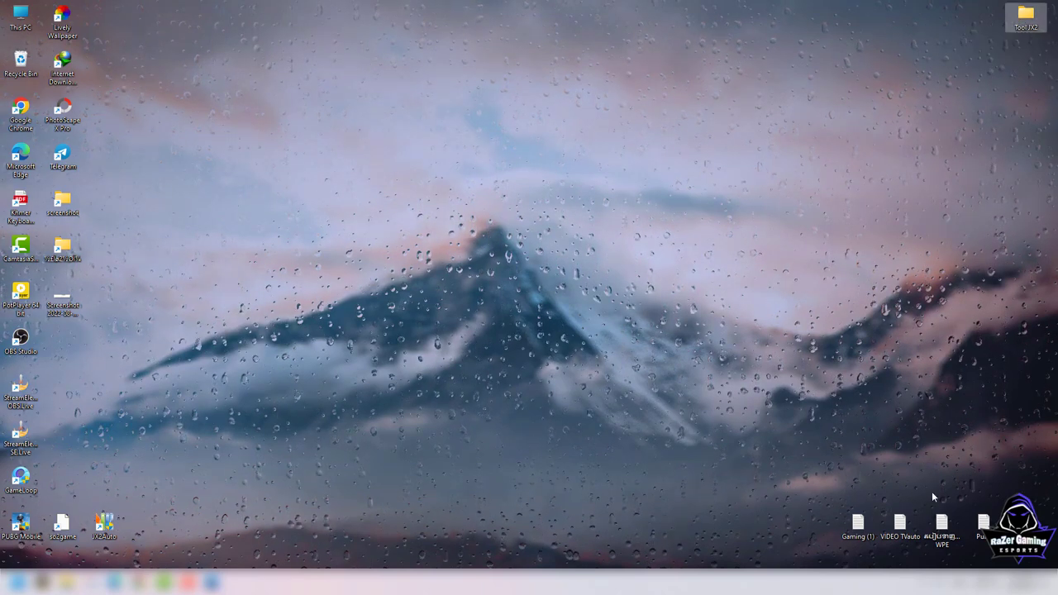
pyautogui.click(924, 583)
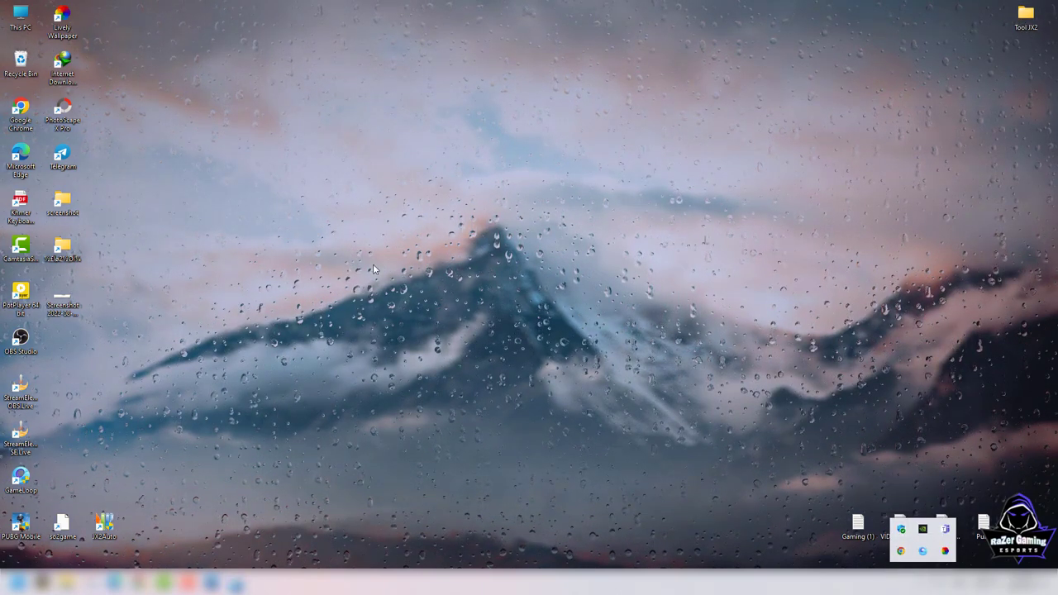
pyautogui.click(902, 533)
pyautogui.click(262, 165)
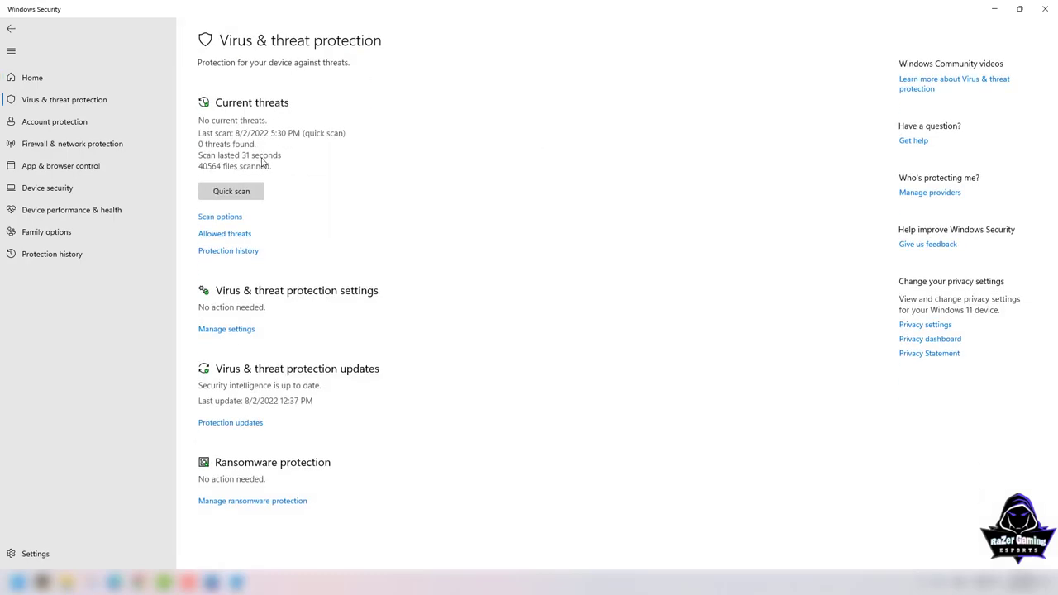
pyautogui.click(230, 330)
pyautogui.scroll(-3, 247, 323)
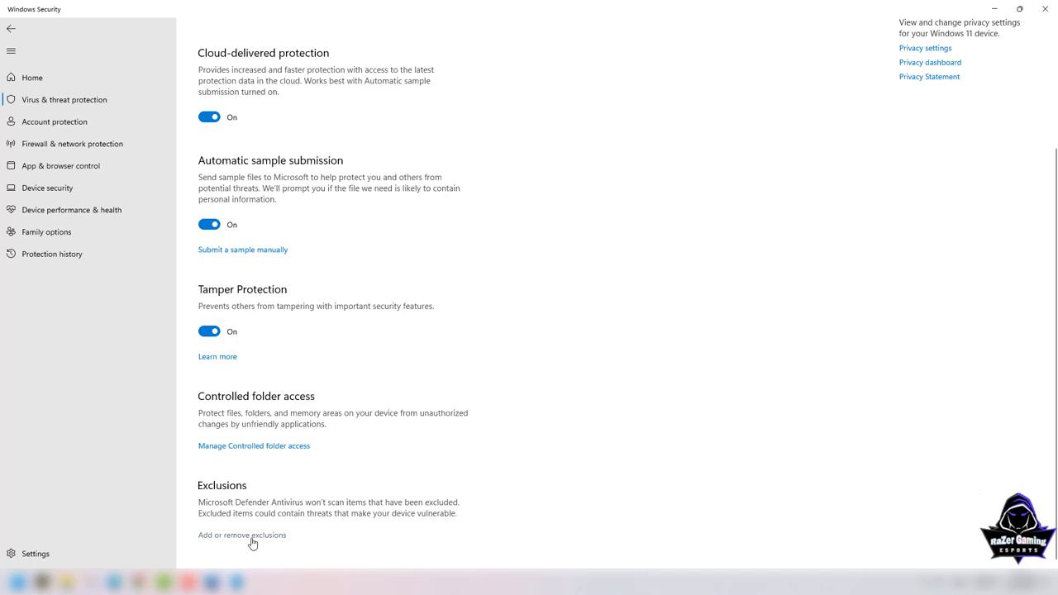
pyautogui.scroll(1, 201, 530)
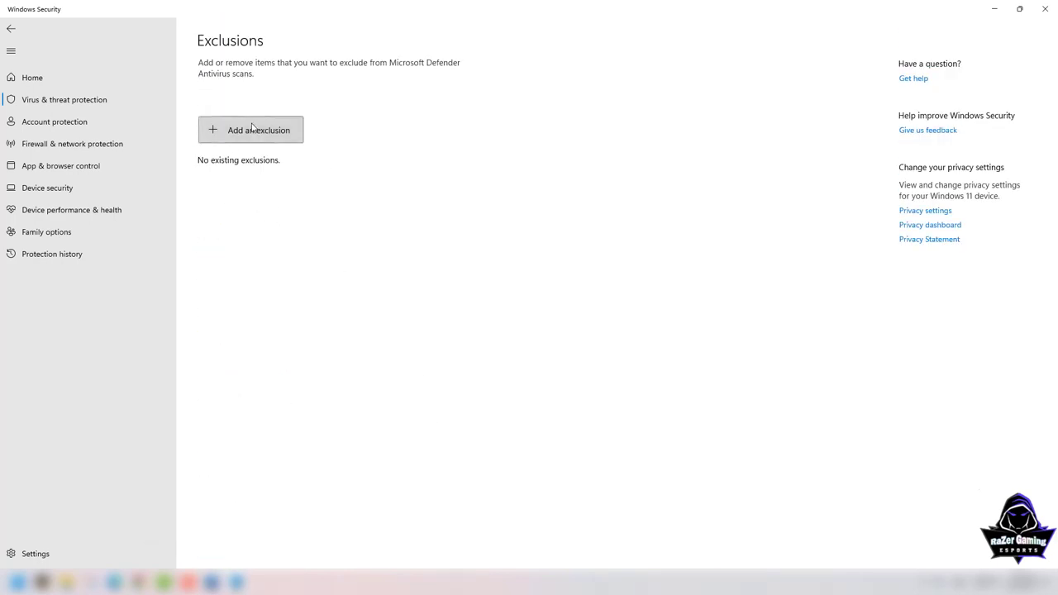
pyautogui.doubleClick(792, 14)
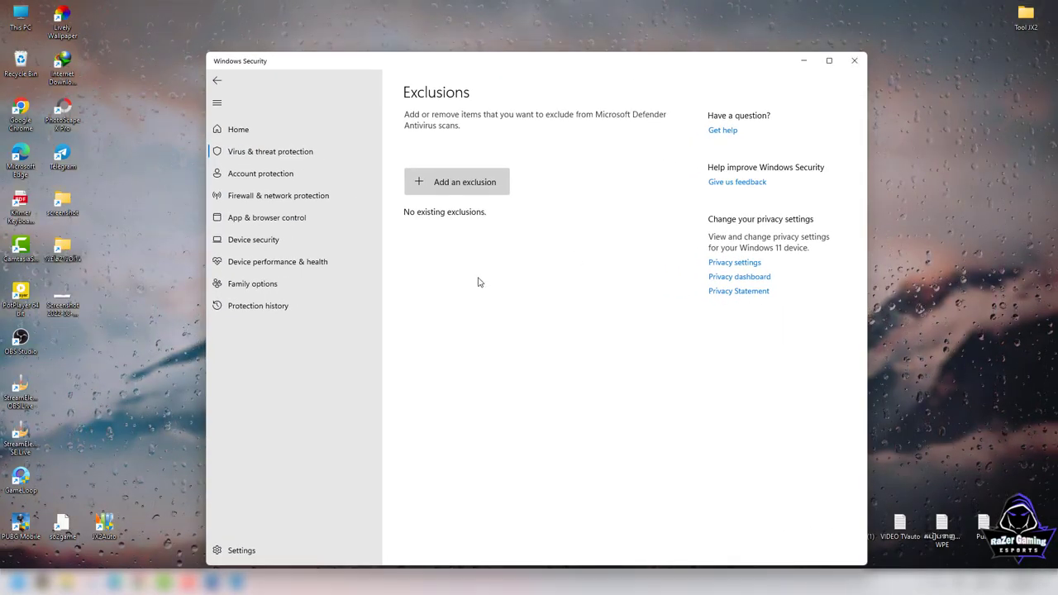
# - Add the Tool JX2 folder from the Desktop as a folder exclusion, and close Windows Security
pyautogui.click(1023, 24)
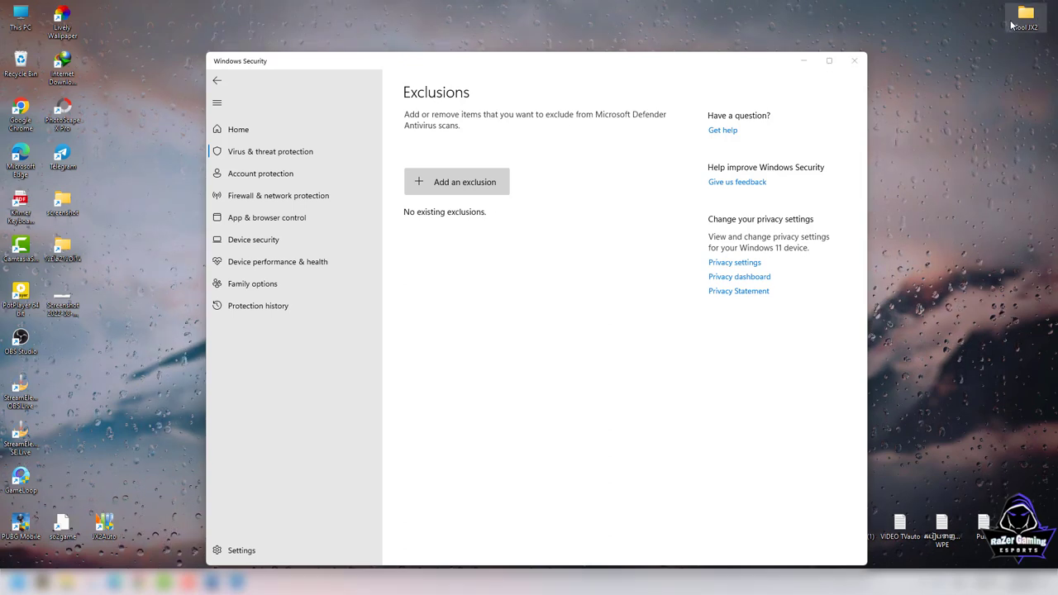
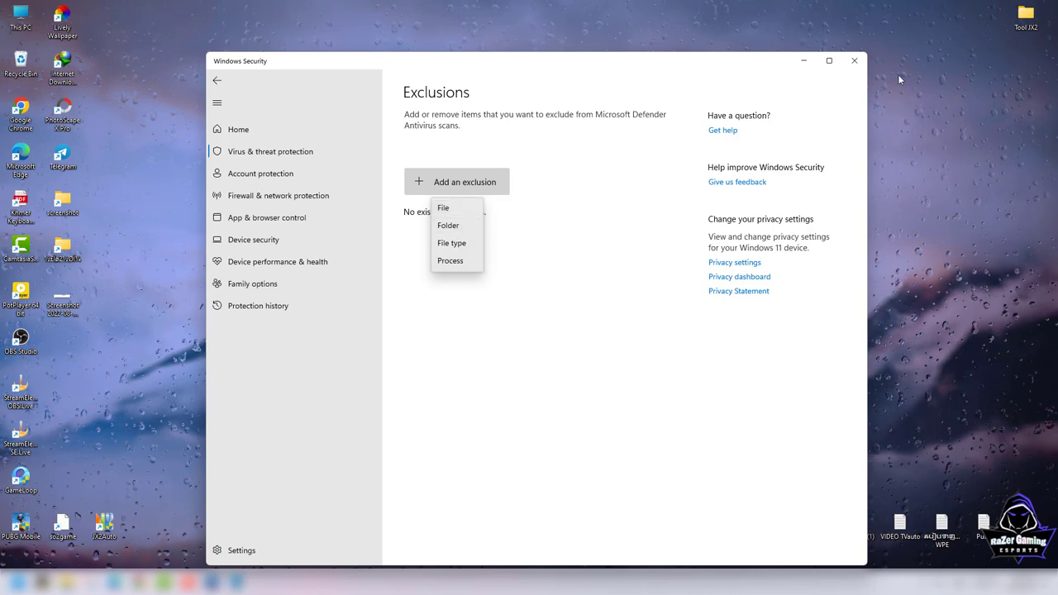
pyautogui.click(465, 228)
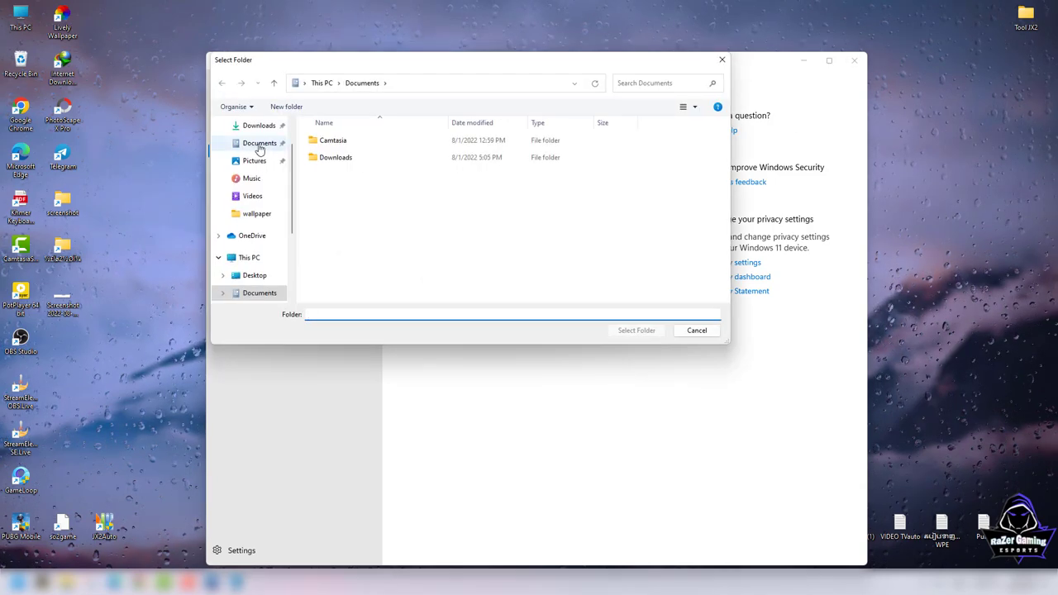
pyautogui.scroll(1, 257, 222)
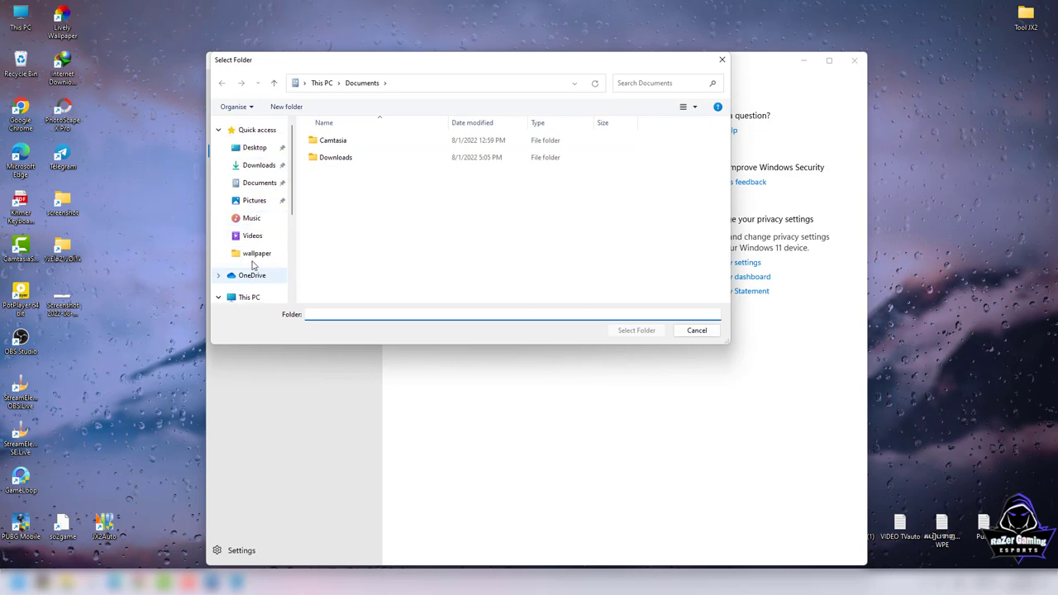
pyautogui.click(254, 147)
pyautogui.click(319, 165)
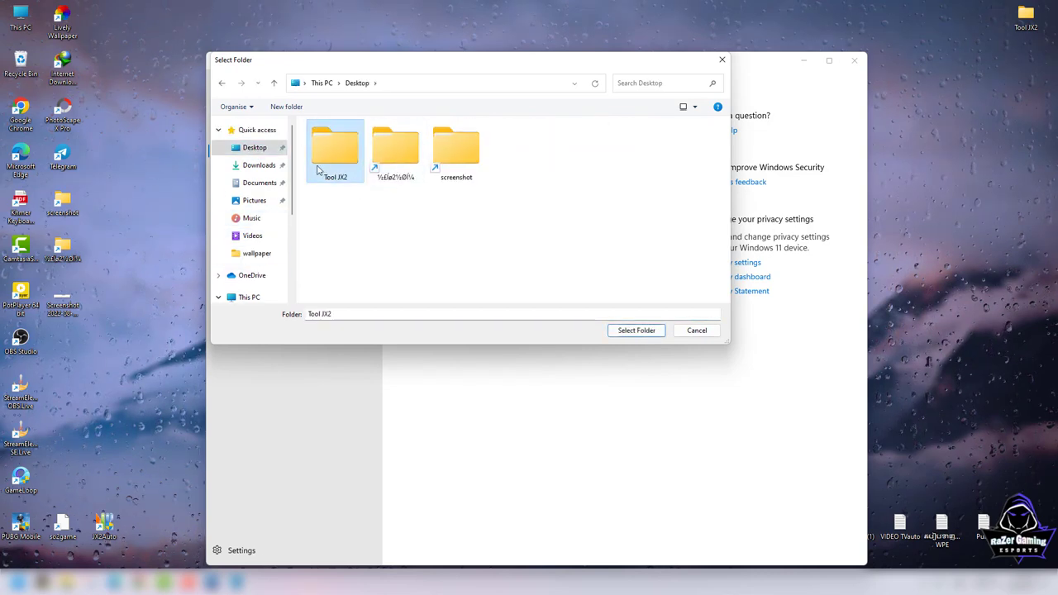
pyautogui.click(622, 331)
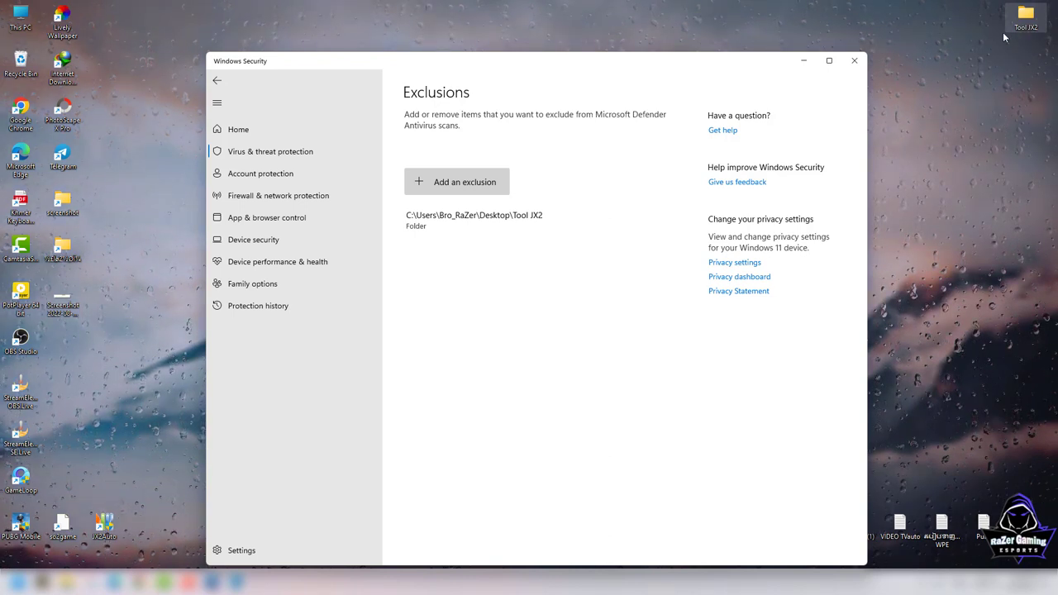
pyautogui.click(854, 60)
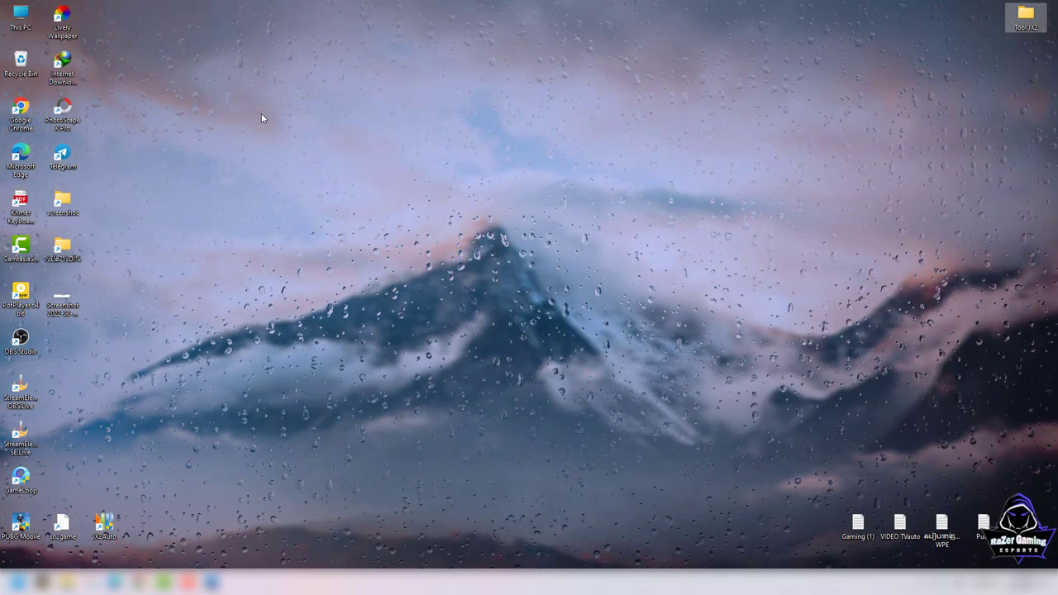
# - Launch dxdiag from the Run dialog, check the DirectX version in the system information, and close the diagnostic tool
pyautogui.click(98, 38)
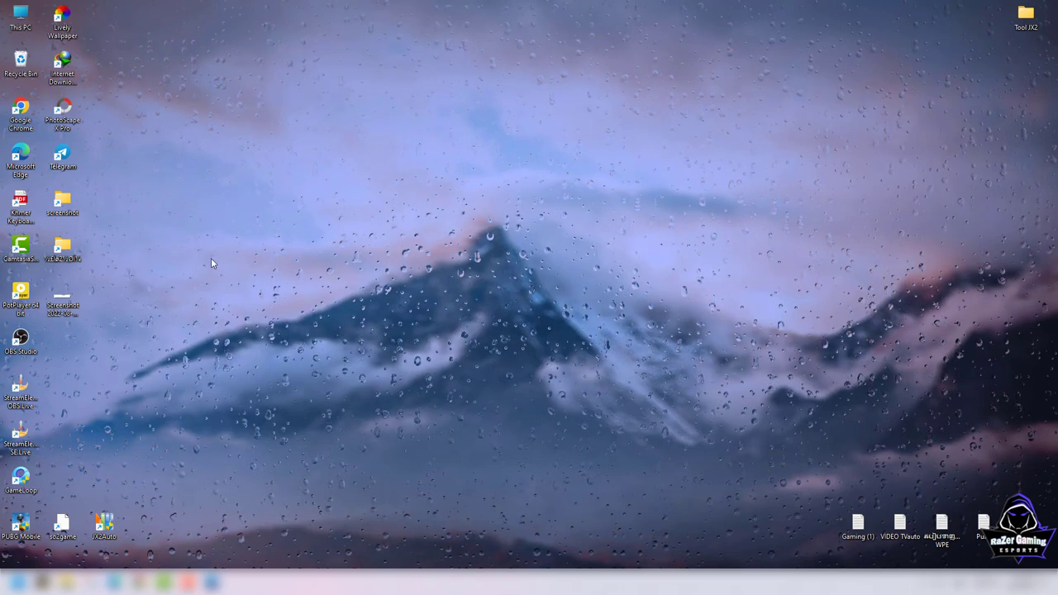
pyautogui.rightClick(17, 583)
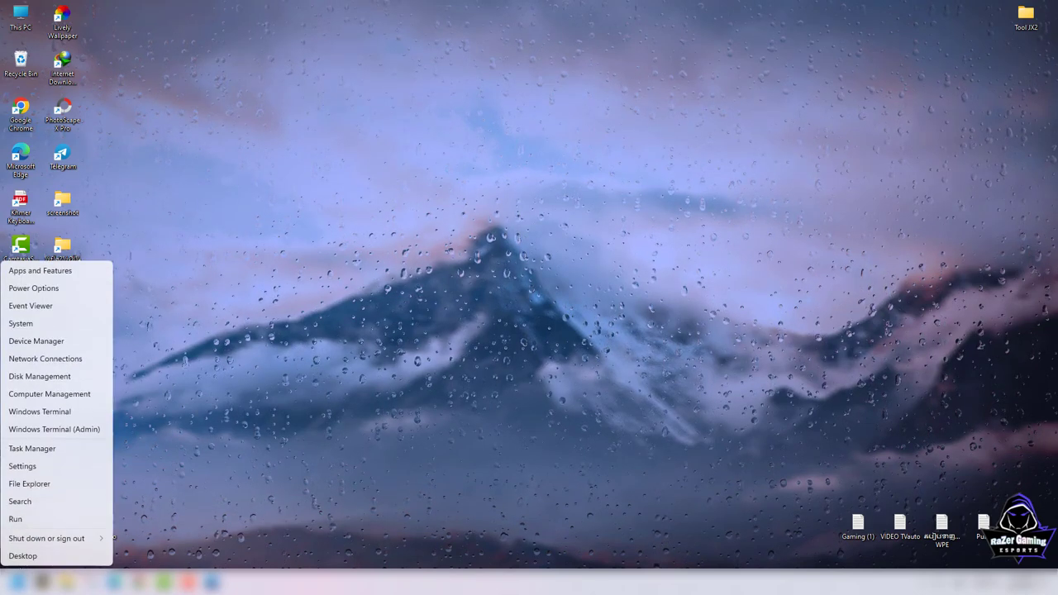
pyautogui.click(24, 519)
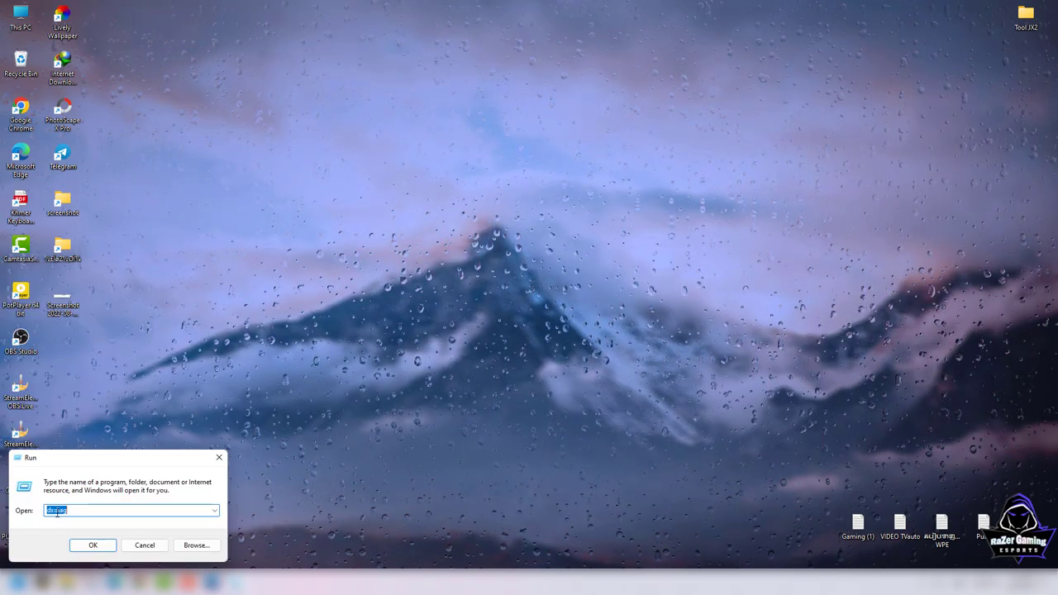
pyautogui.click(41, 511)
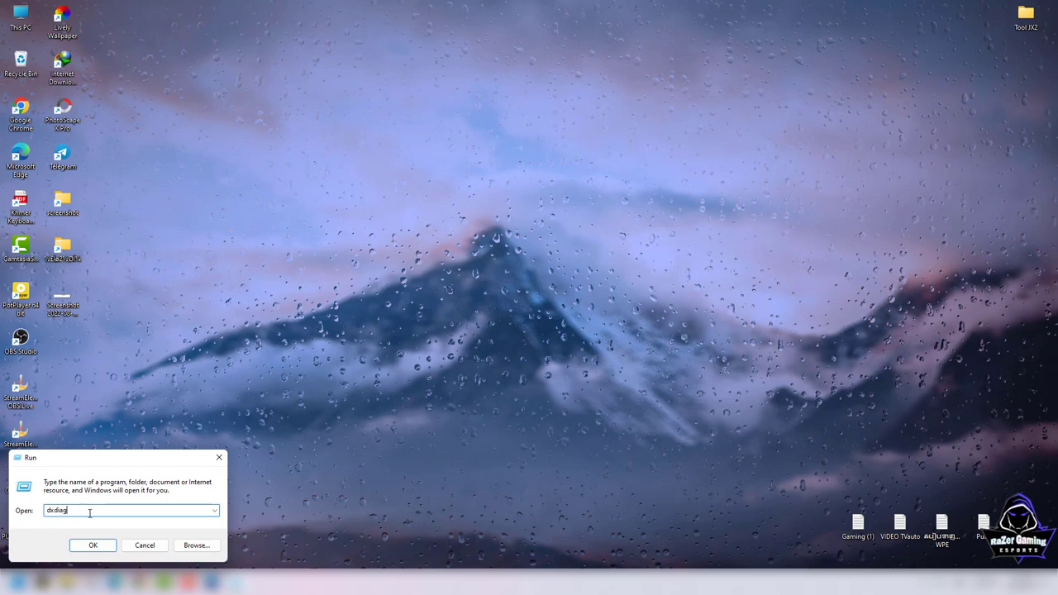
pyautogui.click(95, 546)
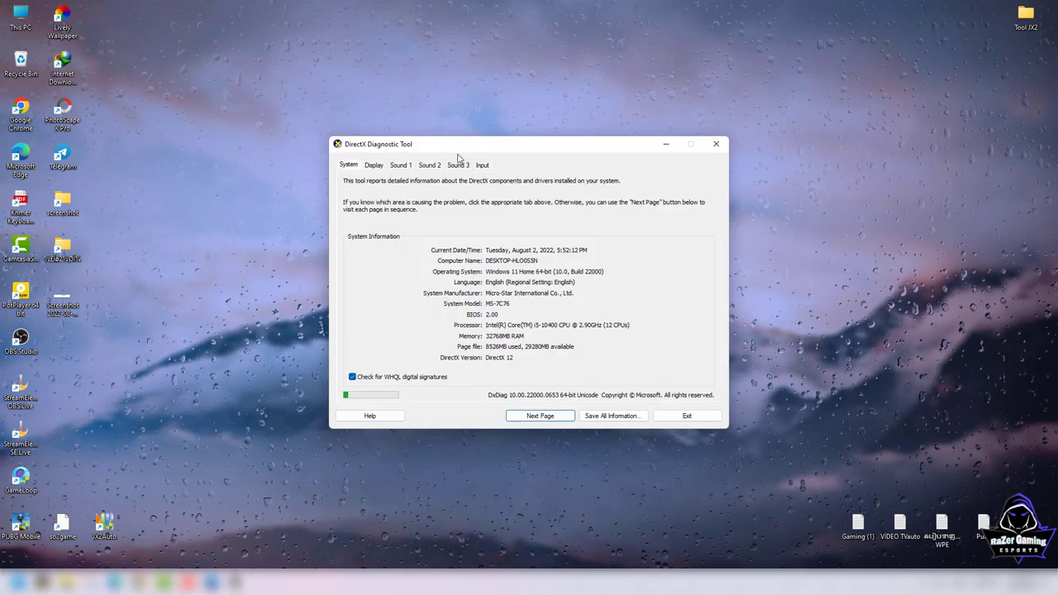
pyautogui.moveTo(459, 151); pyautogui.dragTo(395, 126)
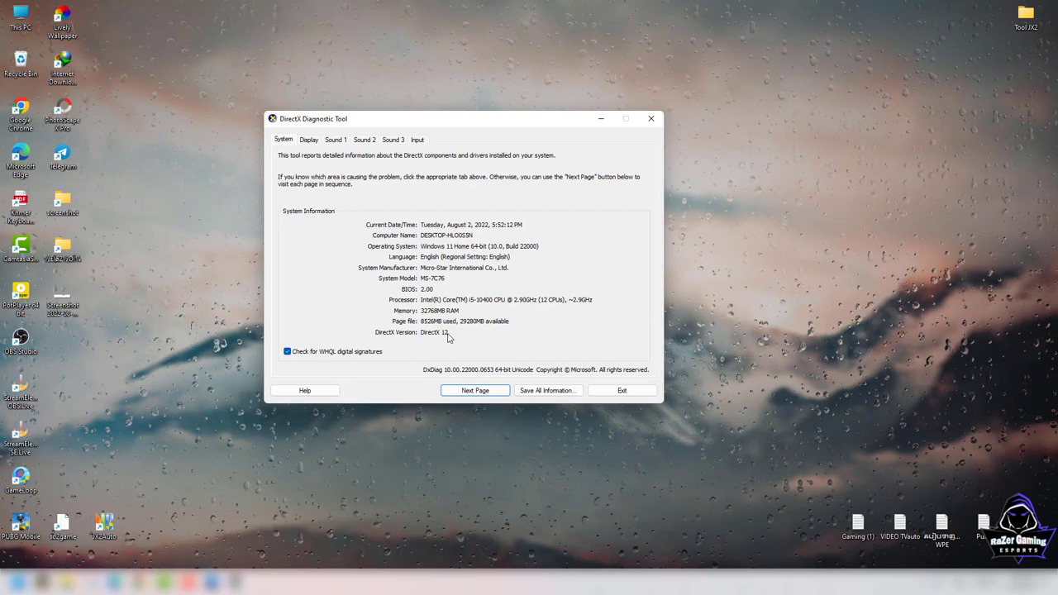
pyautogui.click(652, 121)
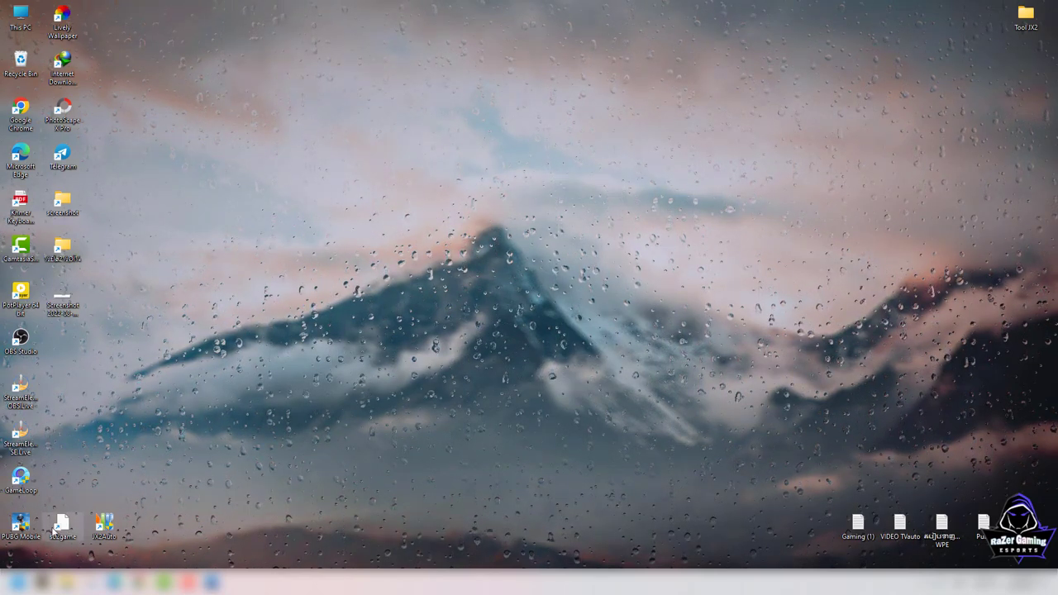
# - Open the Justice_xWar2 folder inside 8-PC Game on Local Disk (D:) and enlarge the folder window
pyautogui.doubleClick(32, 33)
pyautogui.doubleClick(546, 217)
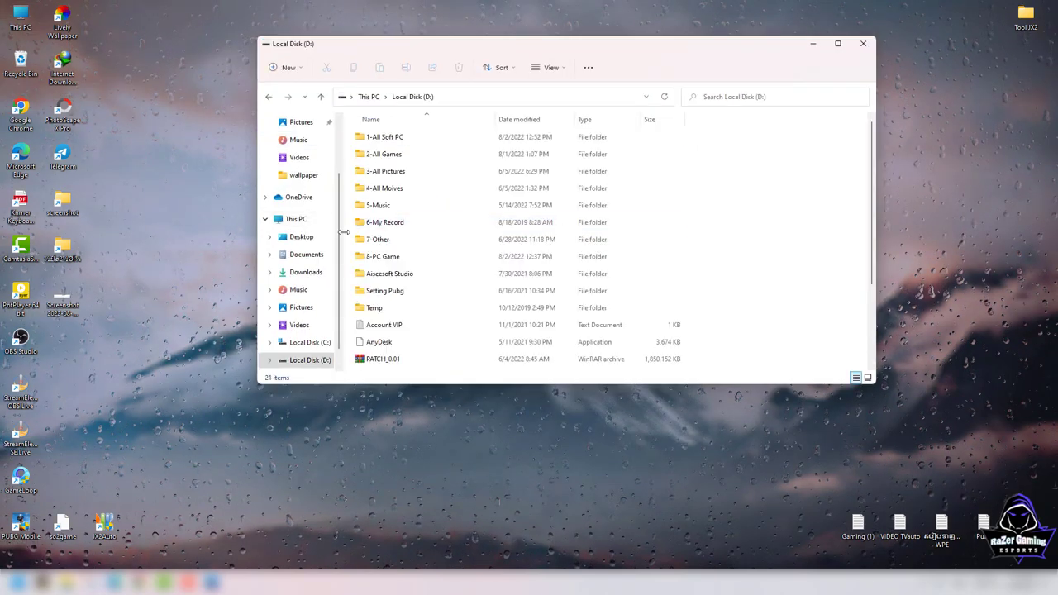
pyautogui.doubleClick(403, 257)
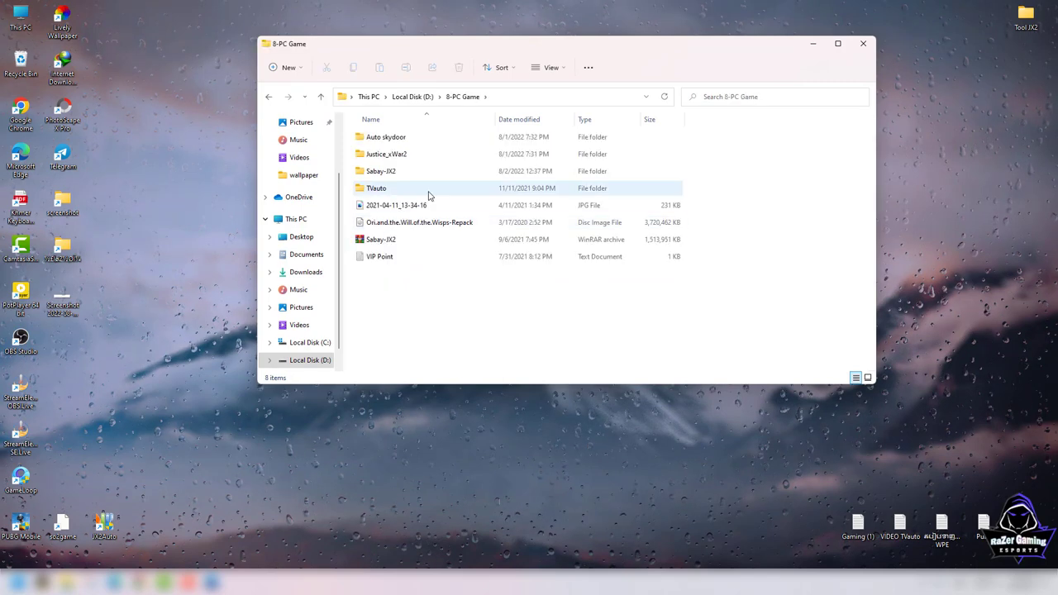
pyautogui.doubleClick(398, 155)
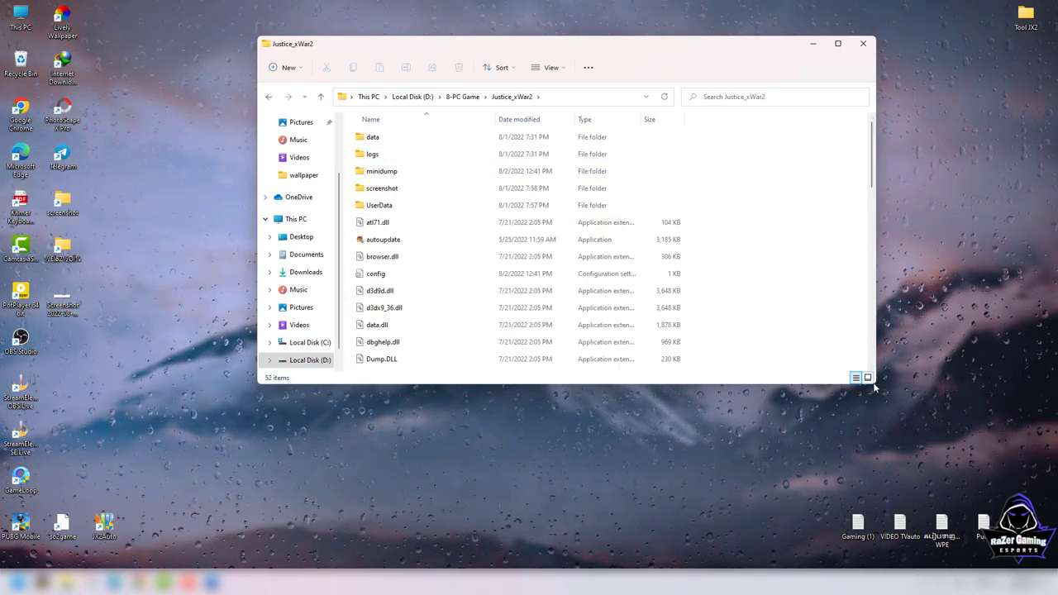
pyautogui.moveTo(875, 385); pyautogui.dragTo(999, 503)
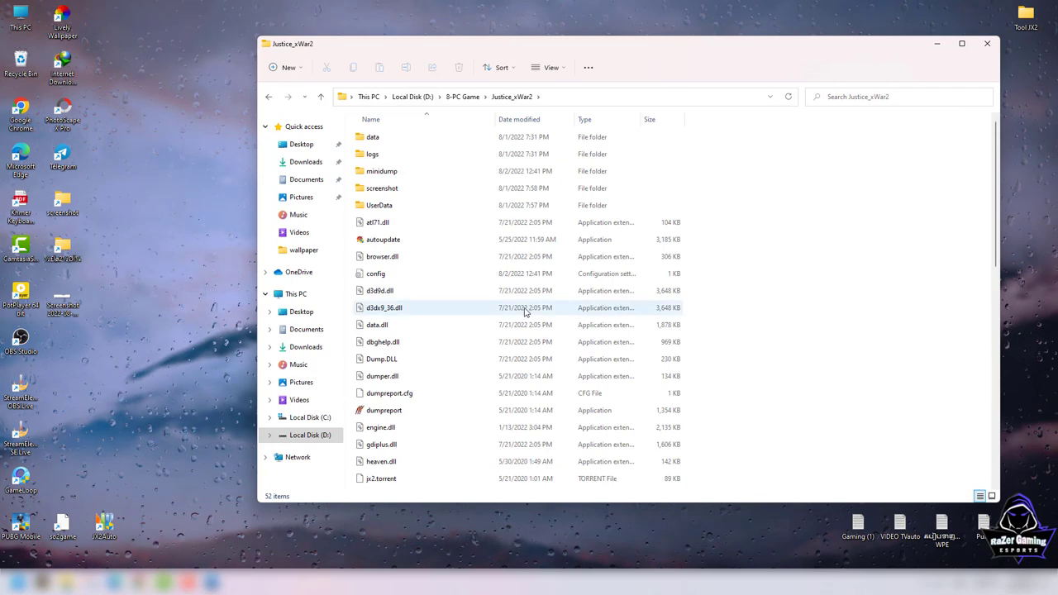
# - Set the so2game application in the Justice_xWar2 folder to run as an administrator and apply the change
pyautogui.scroll(-7, 397, 342)
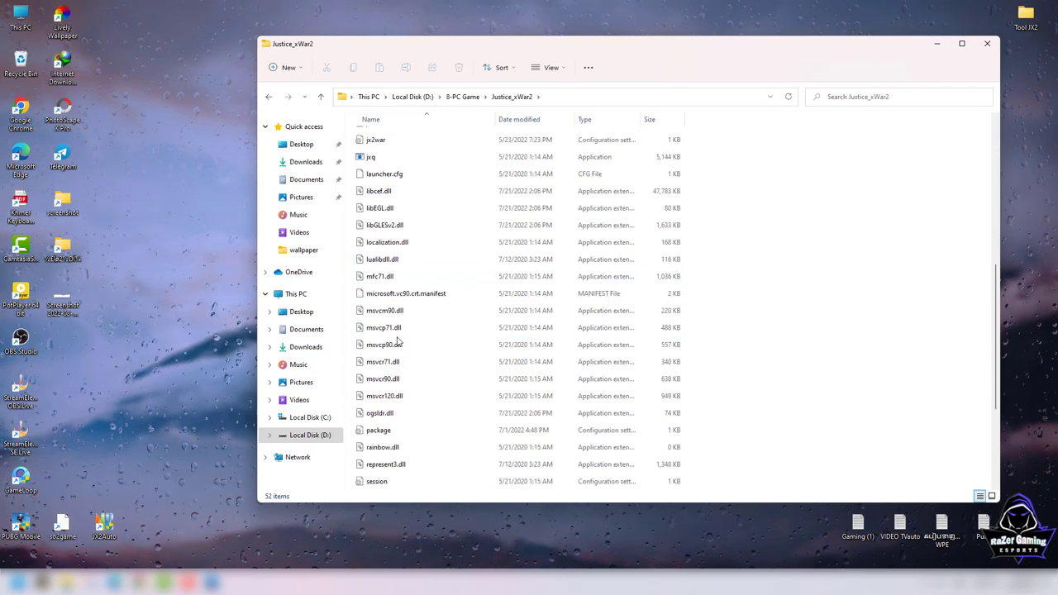
pyautogui.scroll(3, 397, 341)
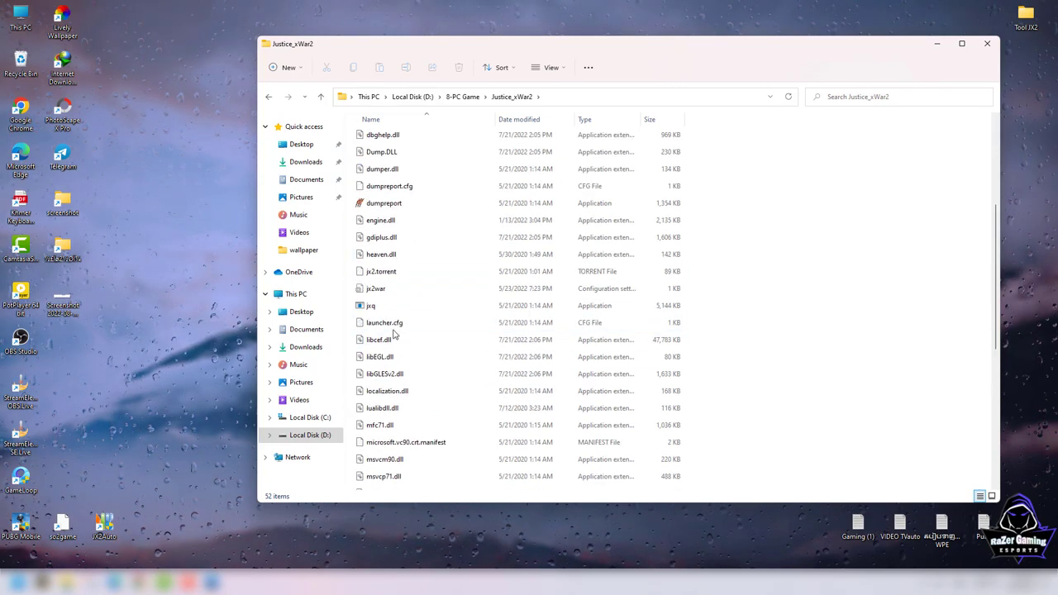
pyautogui.click(65, 528)
pyautogui.scroll(-1, 429, 377)
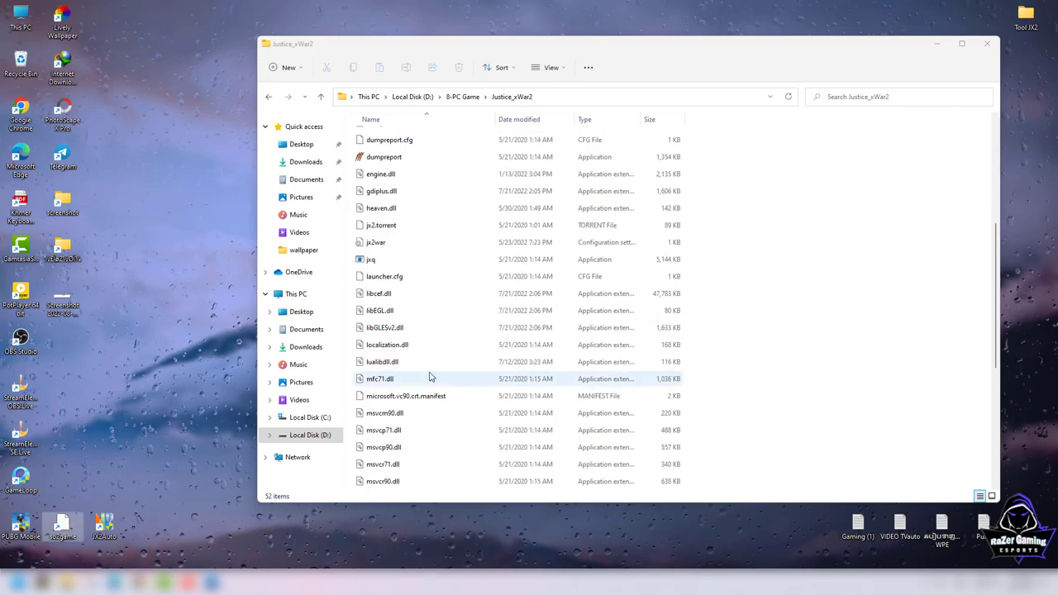
pyautogui.scroll(4, 413, 371)
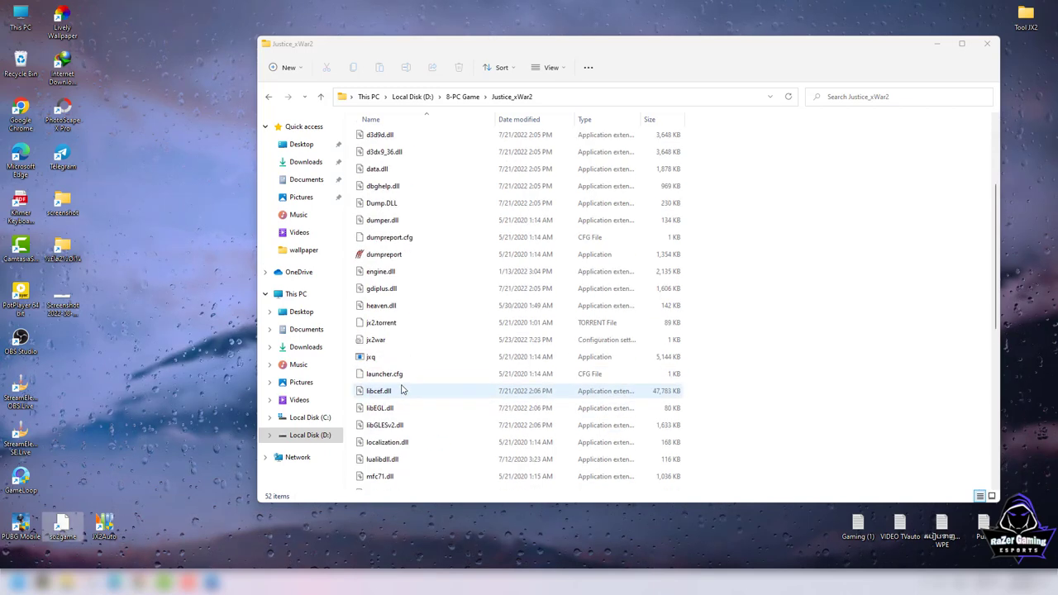
pyautogui.scroll(-10, 403, 391)
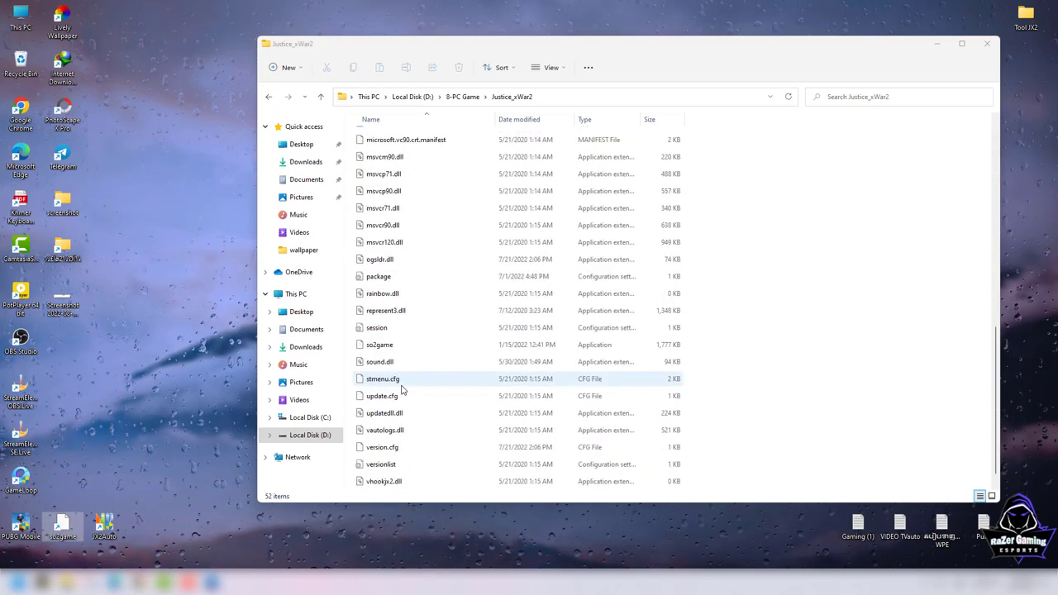
pyautogui.scroll(-1, 402, 390)
pyautogui.scroll(2, 389, 376)
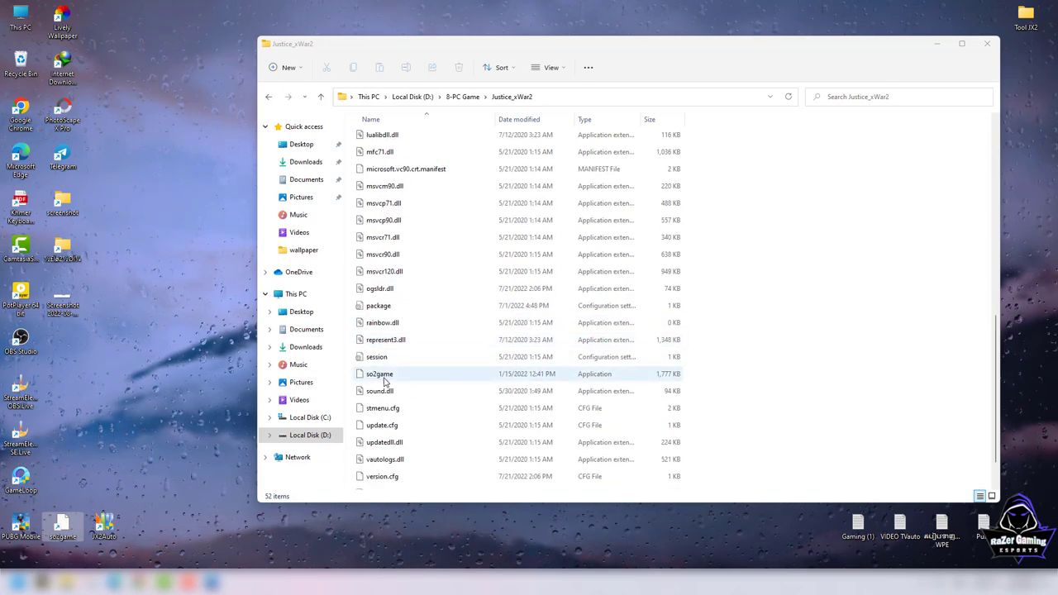
pyautogui.rightClick(384, 377)
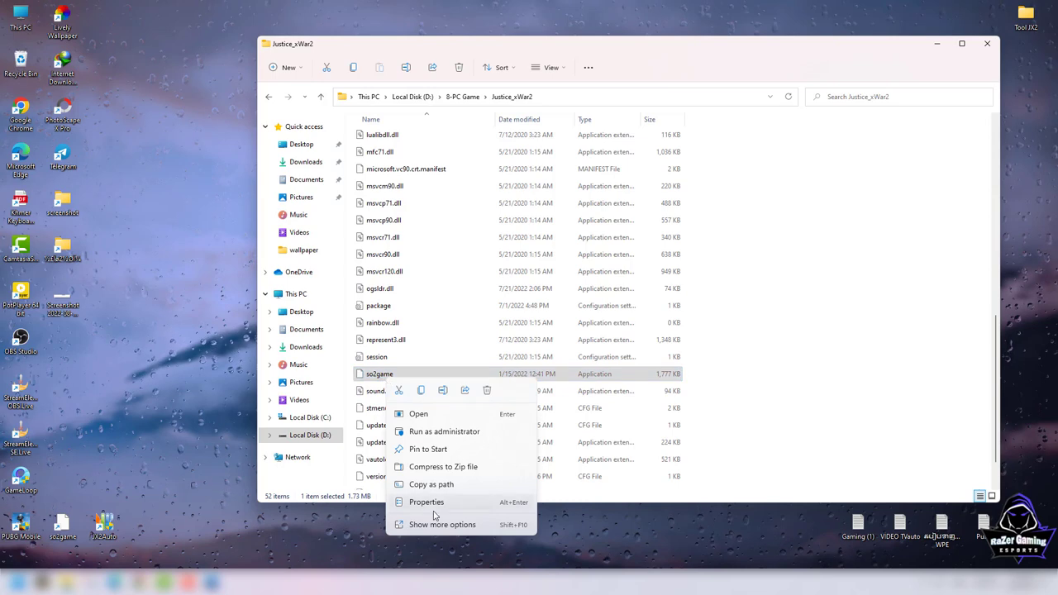
pyautogui.click(427, 503)
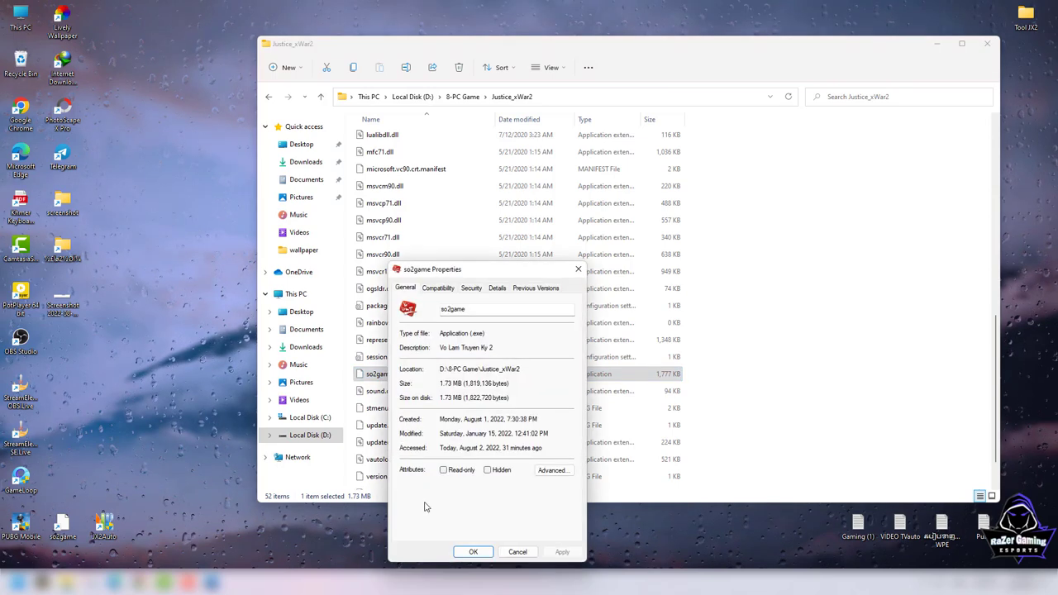
pyautogui.moveTo(465, 278); pyautogui.dragTo(508, 196)
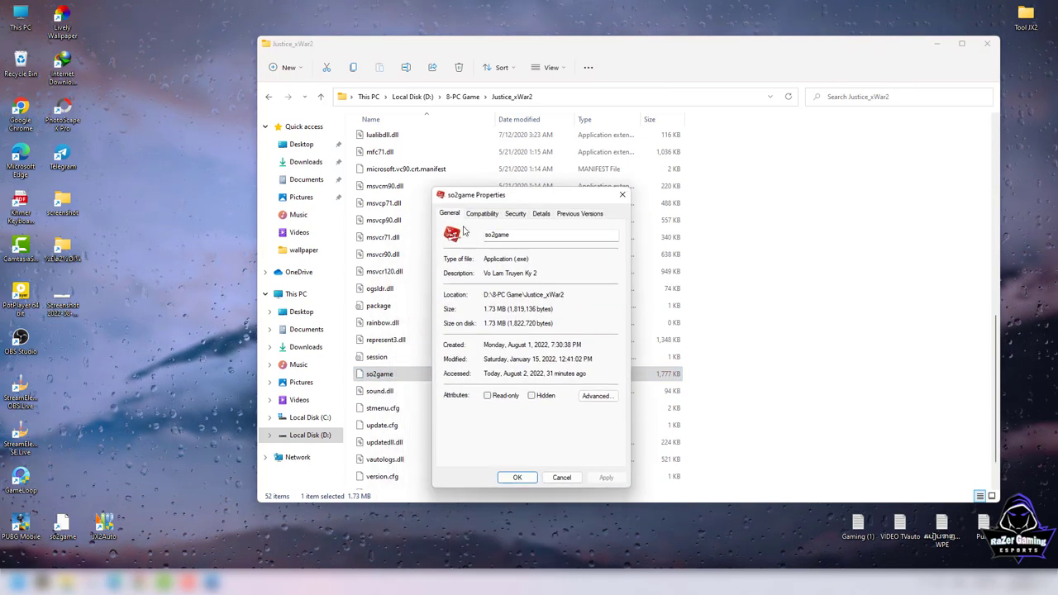
pyautogui.click(484, 214)
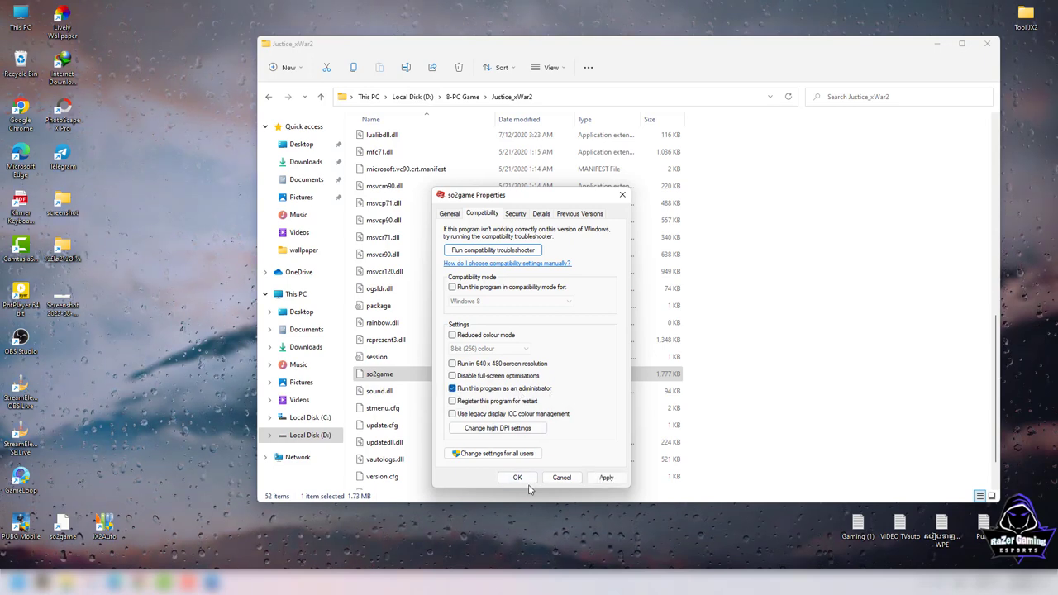
pyautogui.click(606, 478)
pyautogui.click(518, 479)
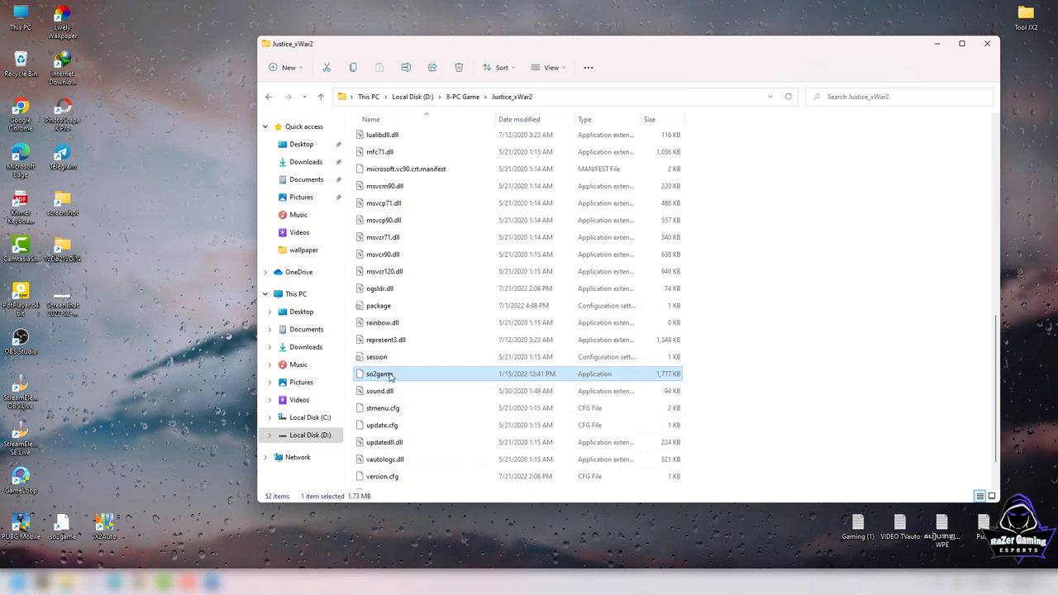
# - Set the autoupdate application in the Justice_xWar2 folder to run as an administrator, and minimize the folder window
pyautogui.click(397, 406)
pyautogui.scroll(8, 400, 392)
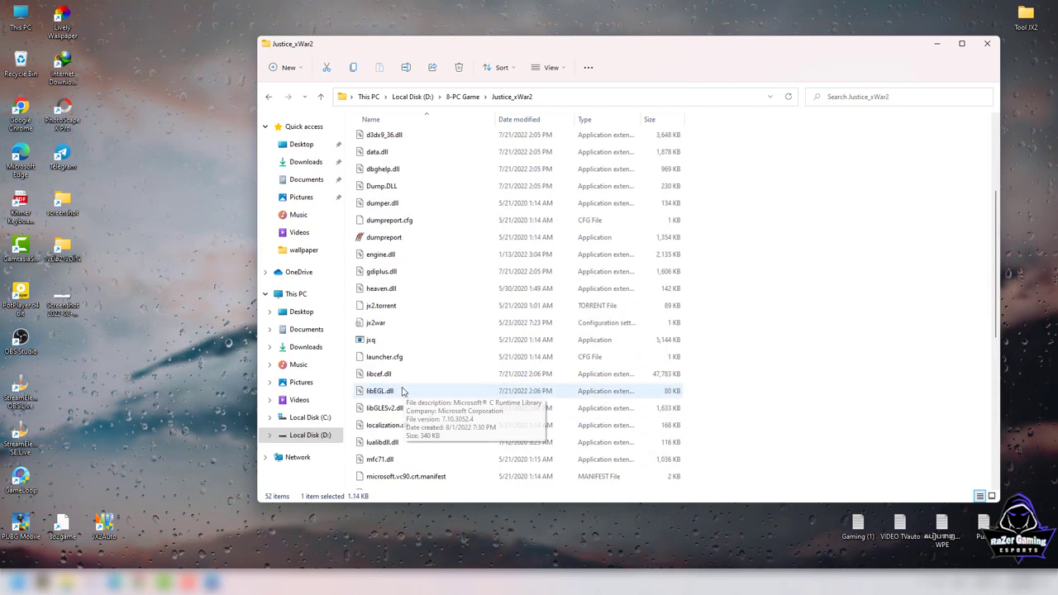
pyautogui.scroll(3, 397, 358)
pyautogui.rightClick(378, 241)
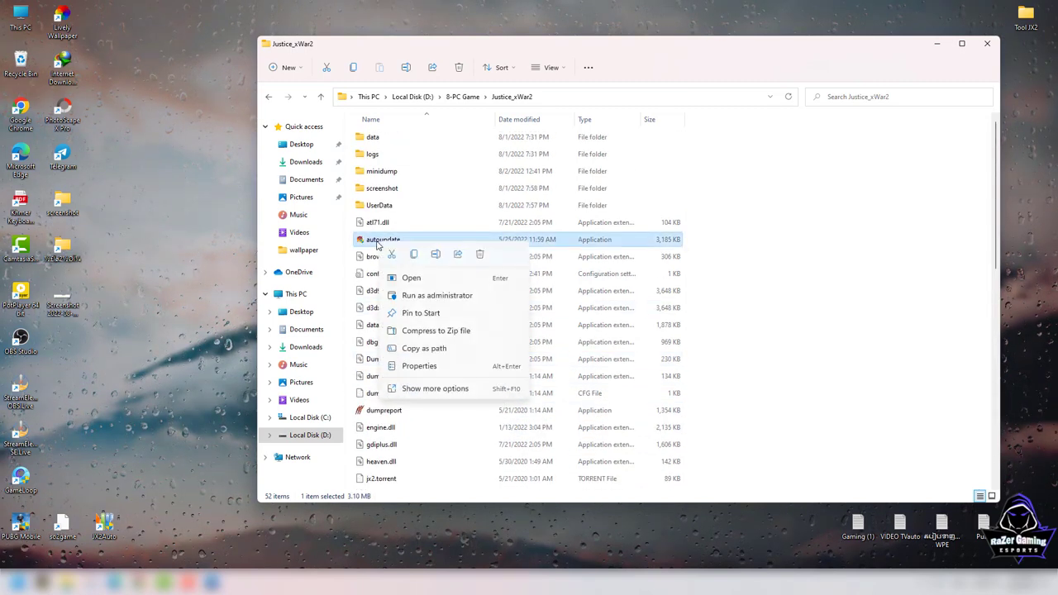
pyautogui.click(418, 366)
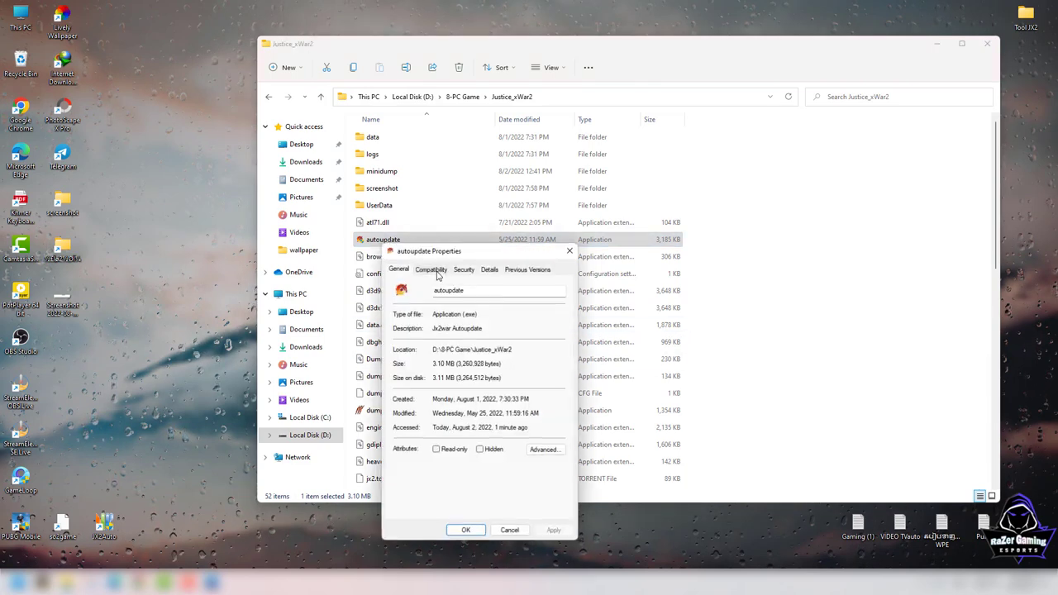
pyautogui.click(429, 269)
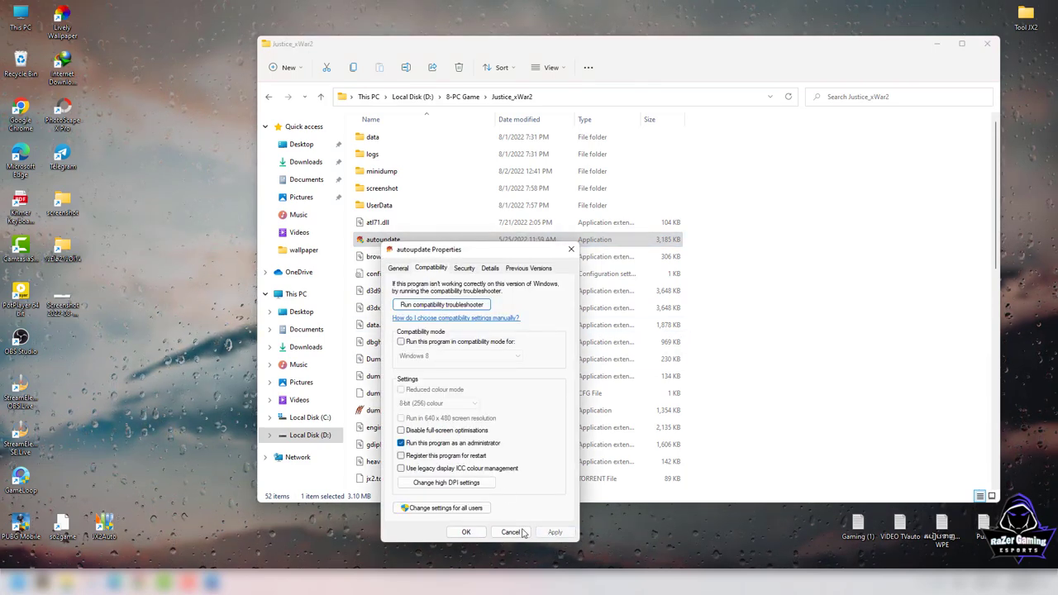
pyautogui.click(466, 531)
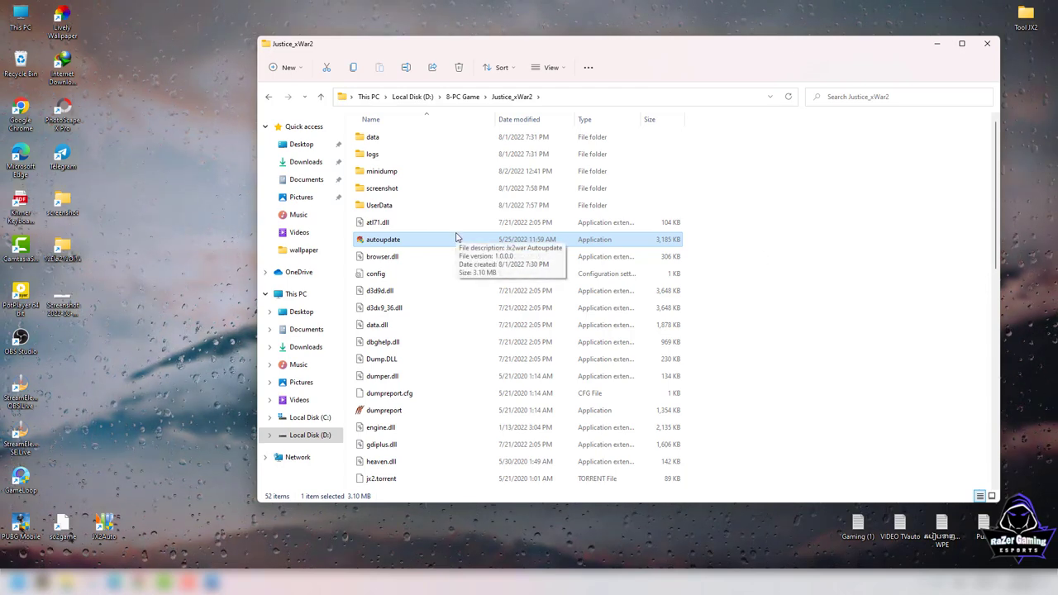
pyautogui.click(937, 43)
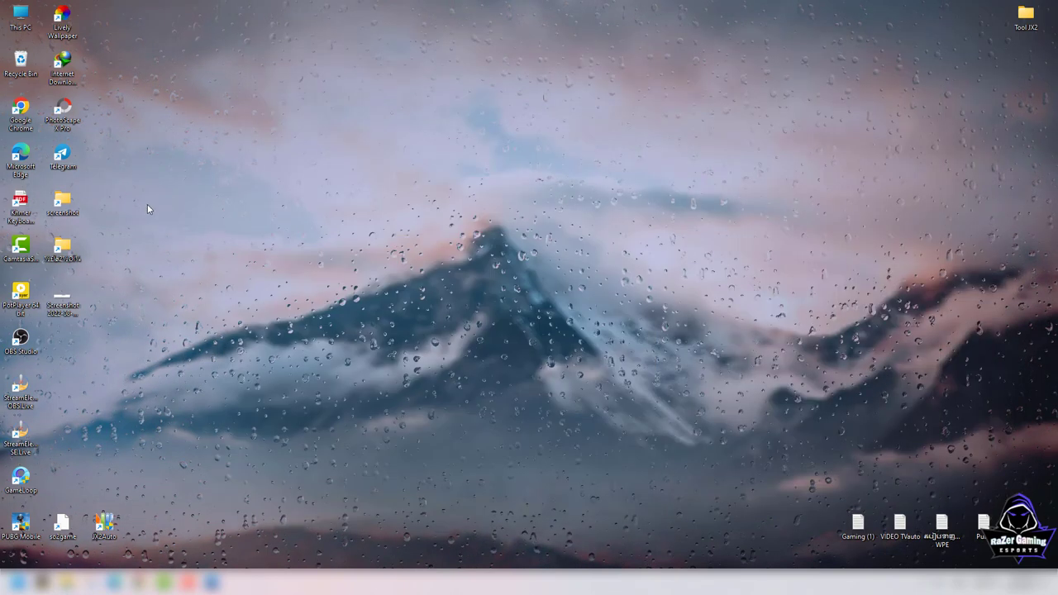
pyautogui.doubleClick(20, 17)
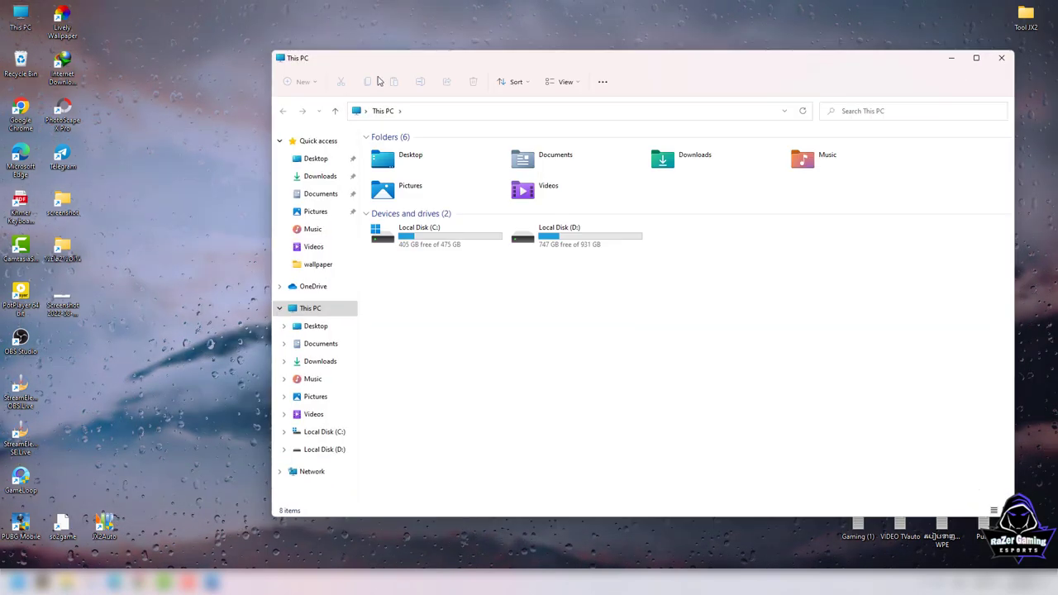
pyautogui.moveTo(682, 52); pyautogui.dragTo(538, 81)
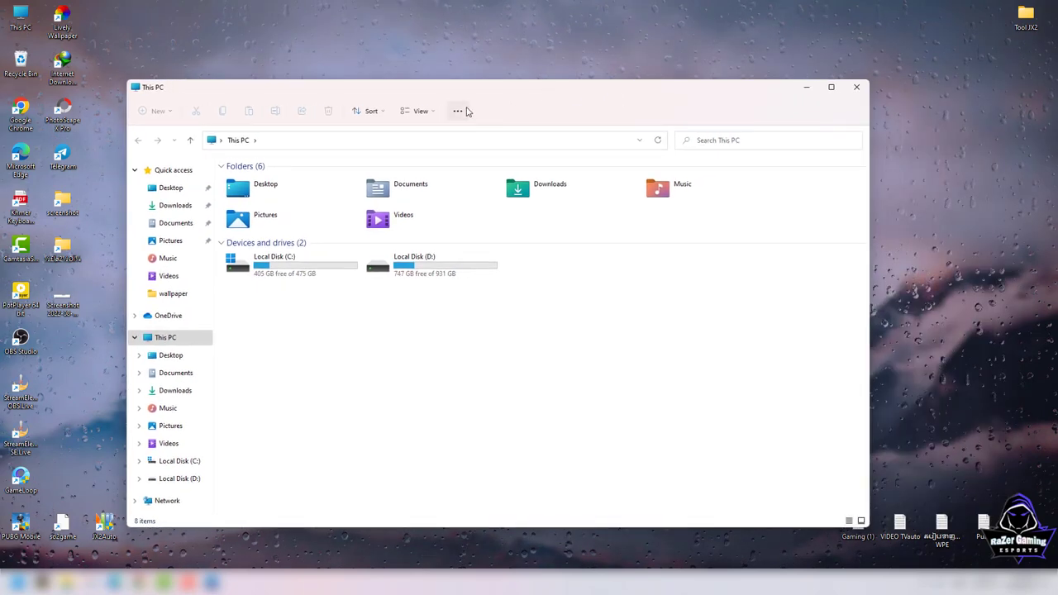
pyautogui.click(458, 111)
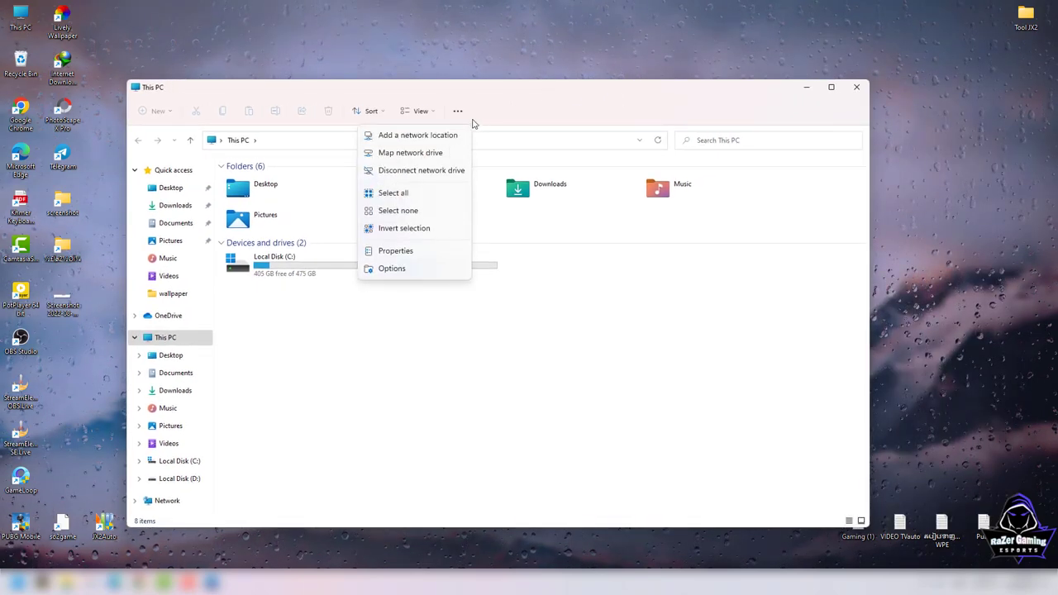
pyautogui.click(857, 87)
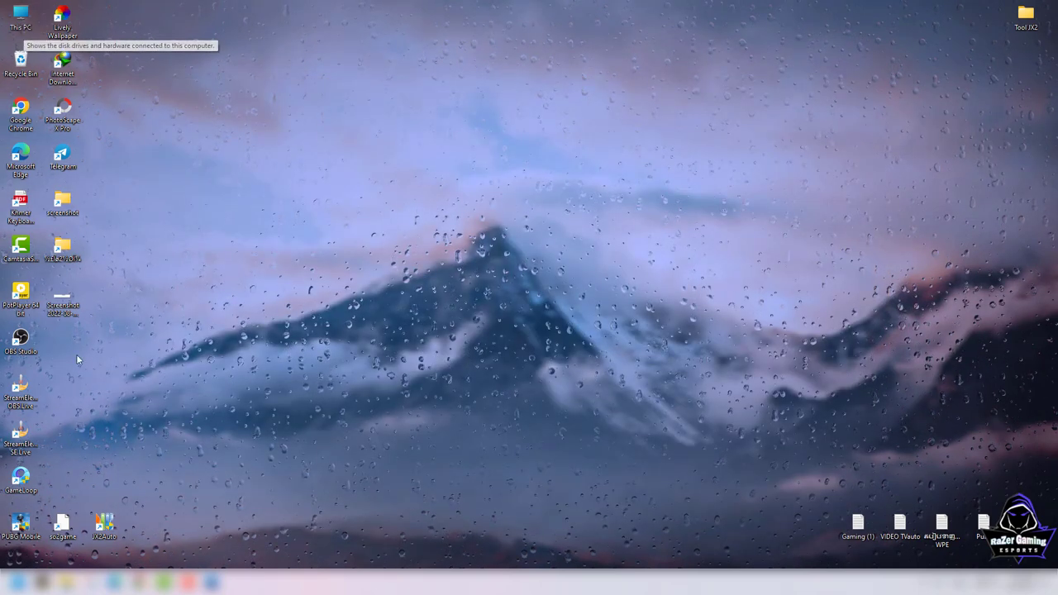
# - Open the Apps & features page in Windows Settings and collapse its More settings section
pyautogui.press('super')
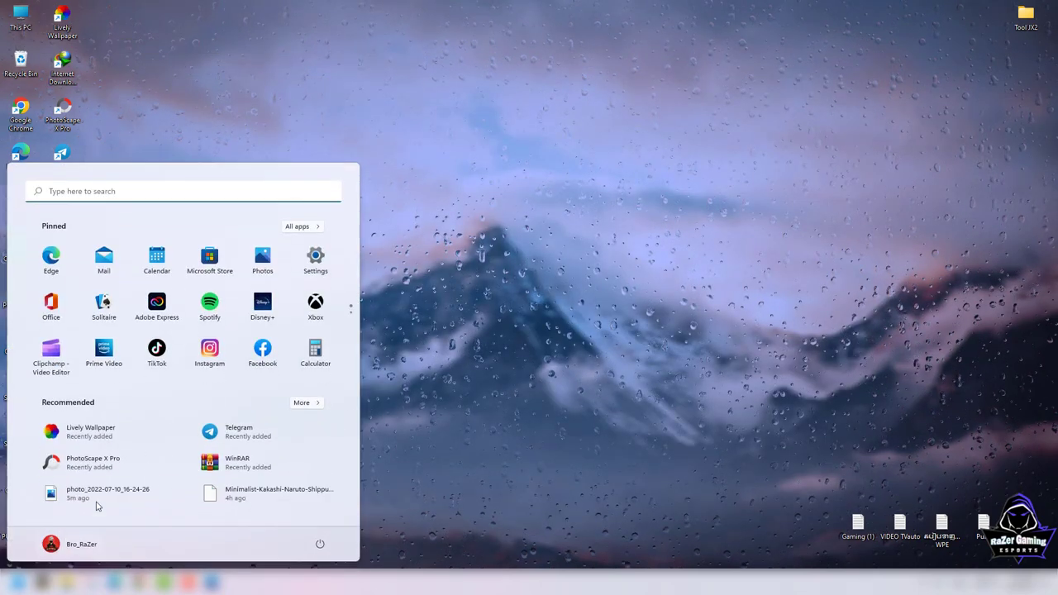
pyautogui.click(314, 256)
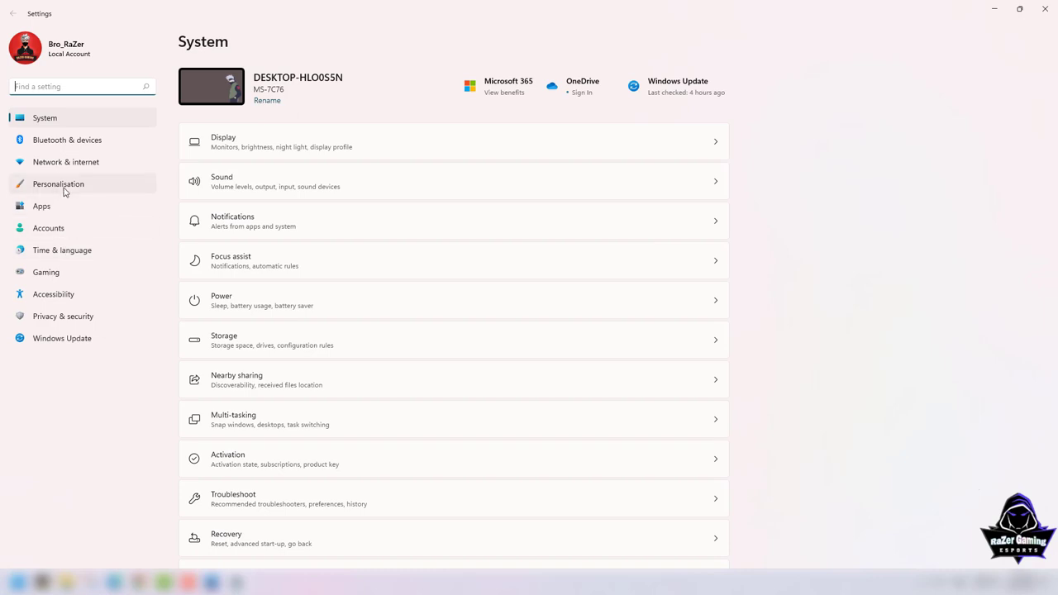
pyautogui.click(45, 207)
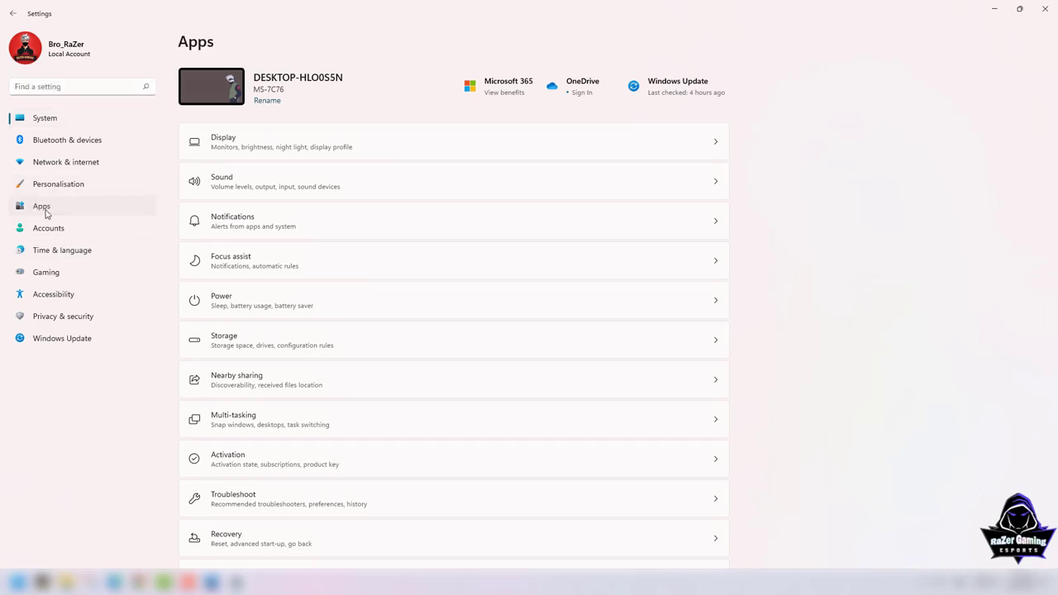
pyautogui.click(243, 90)
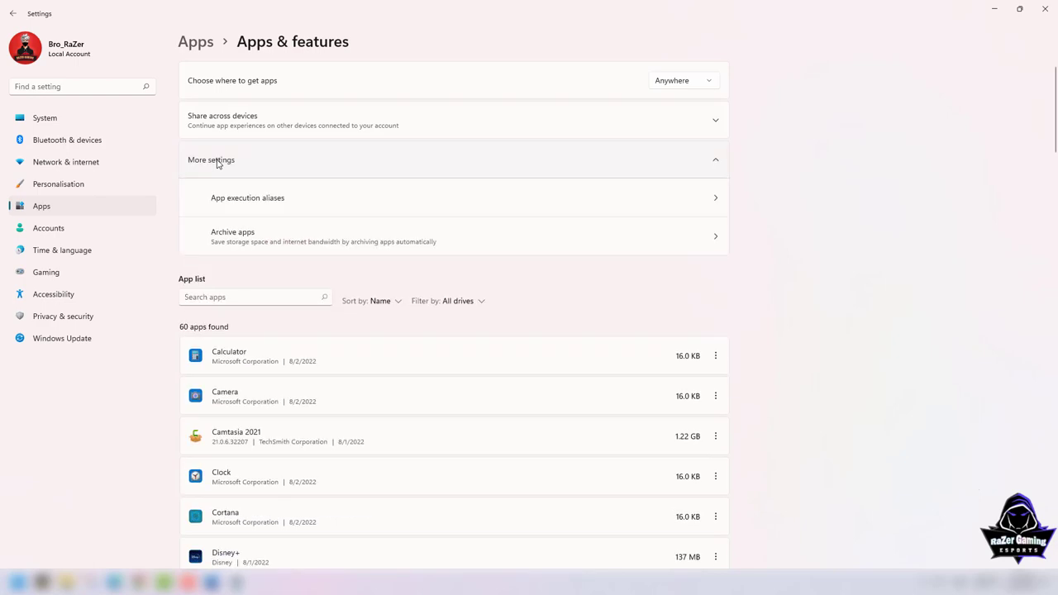
pyautogui.click(218, 161)
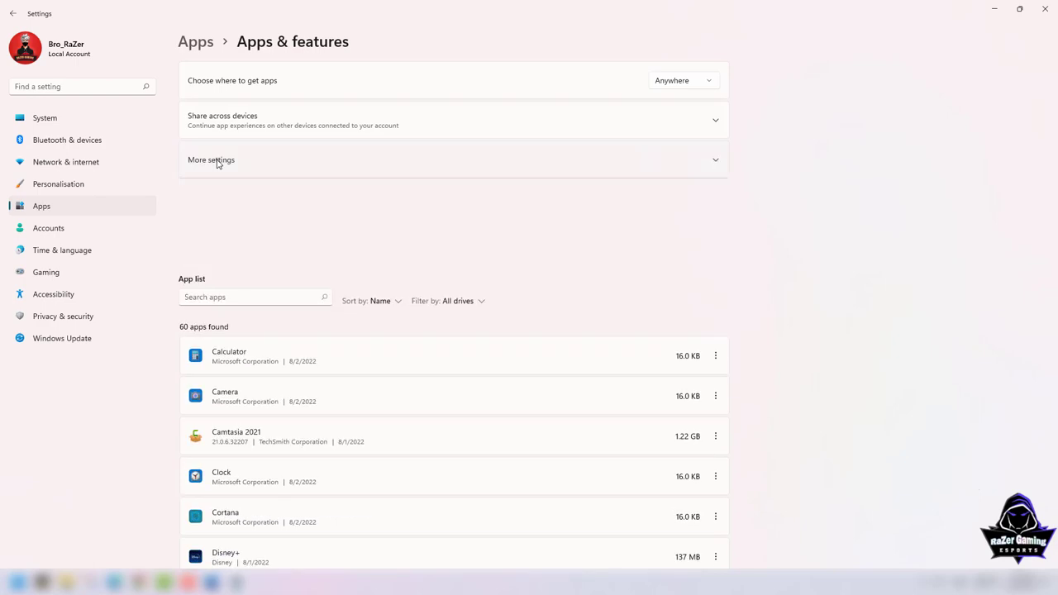
# - Look through the whole list of installed apps for the .NET Framework and other runtimes, and close Settings
pyautogui.scroll(-5, 386, 330)
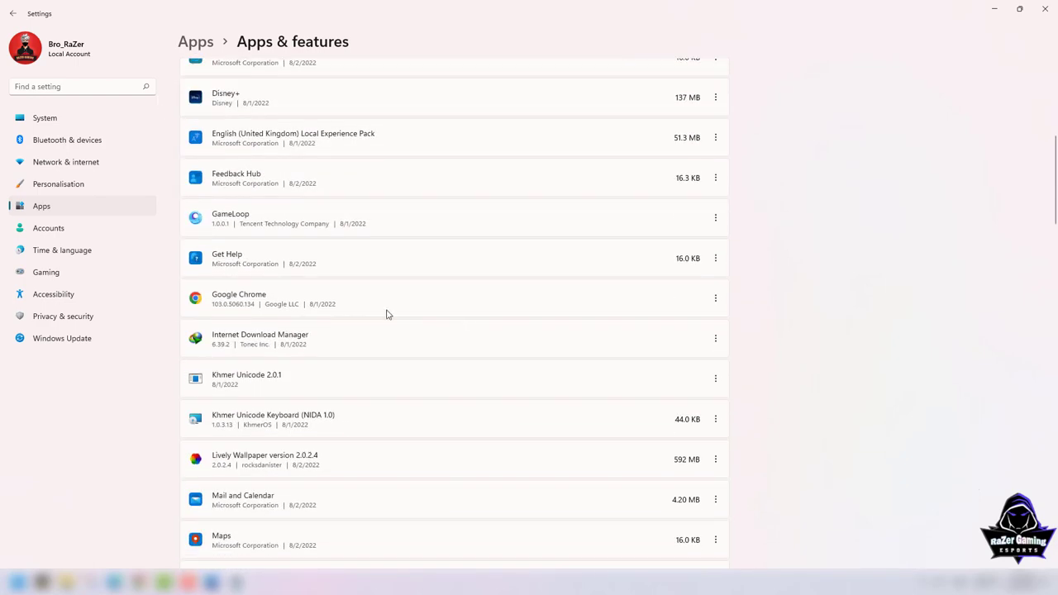
pyautogui.scroll(5, 319, 298)
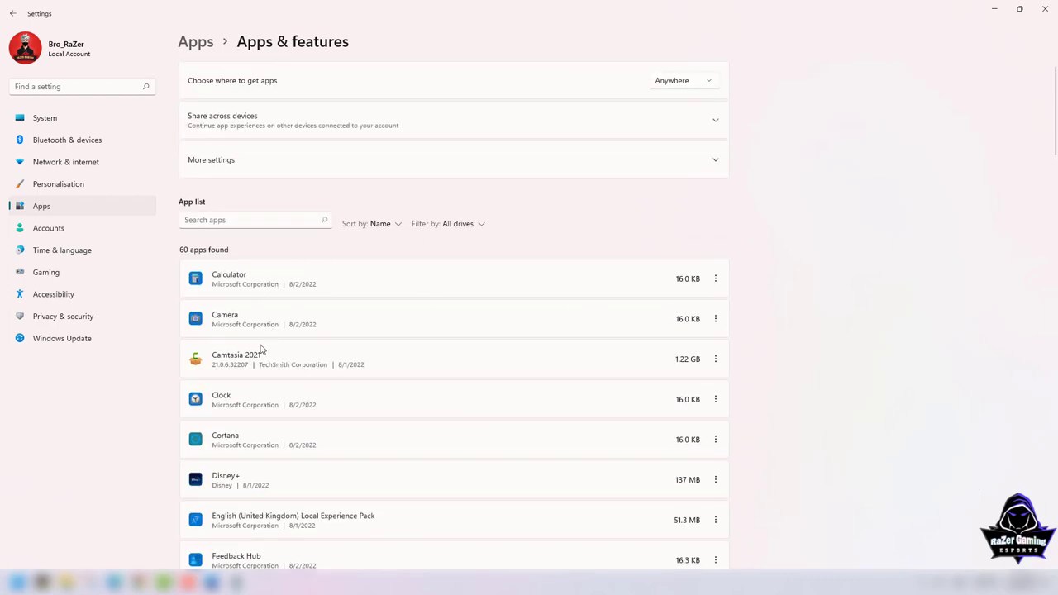
pyautogui.scroll(-1, 263, 331)
pyautogui.scroll(-1, 258, 368)
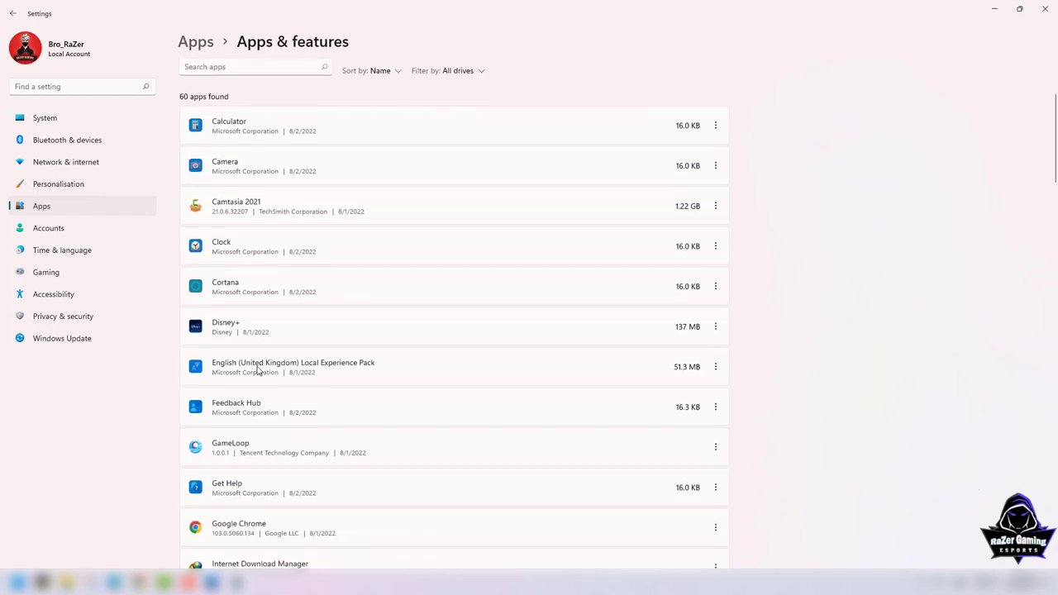
pyautogui.scroll(-1, 258, 369)
pyautogui.scroll(-7, 266, 370)
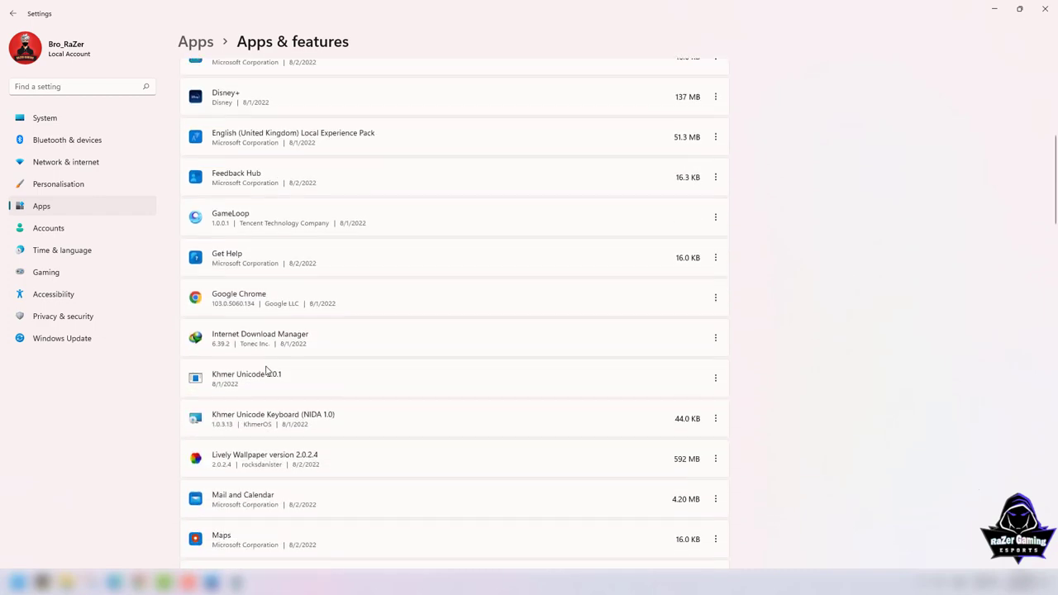
pyautogui.scroll(-1, 254, 419)
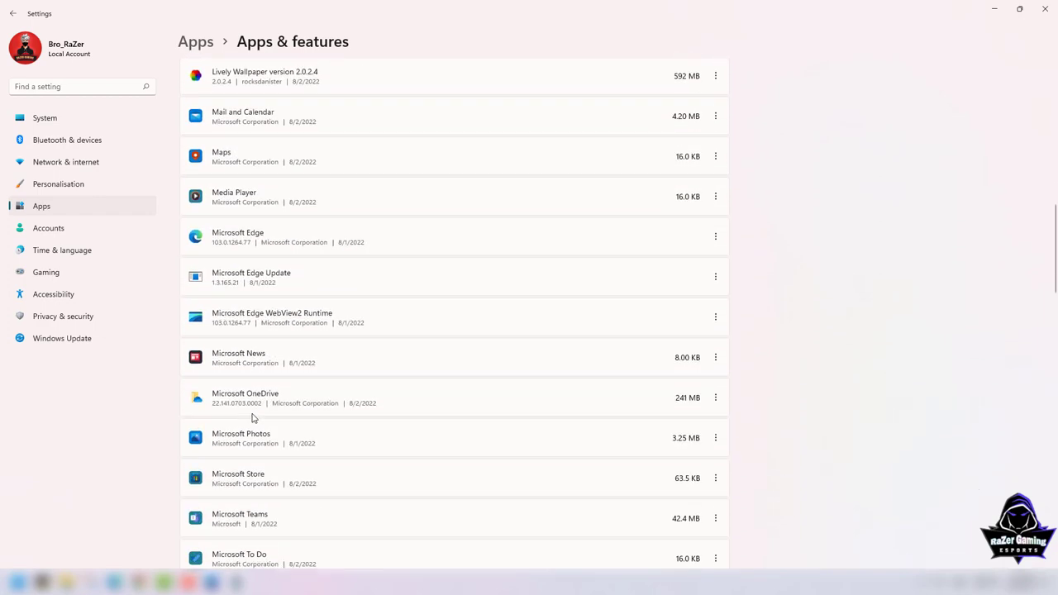
pyautogui.scroll(-4, 253, 419)
pyautogui.scroll(-6, 267, 369)
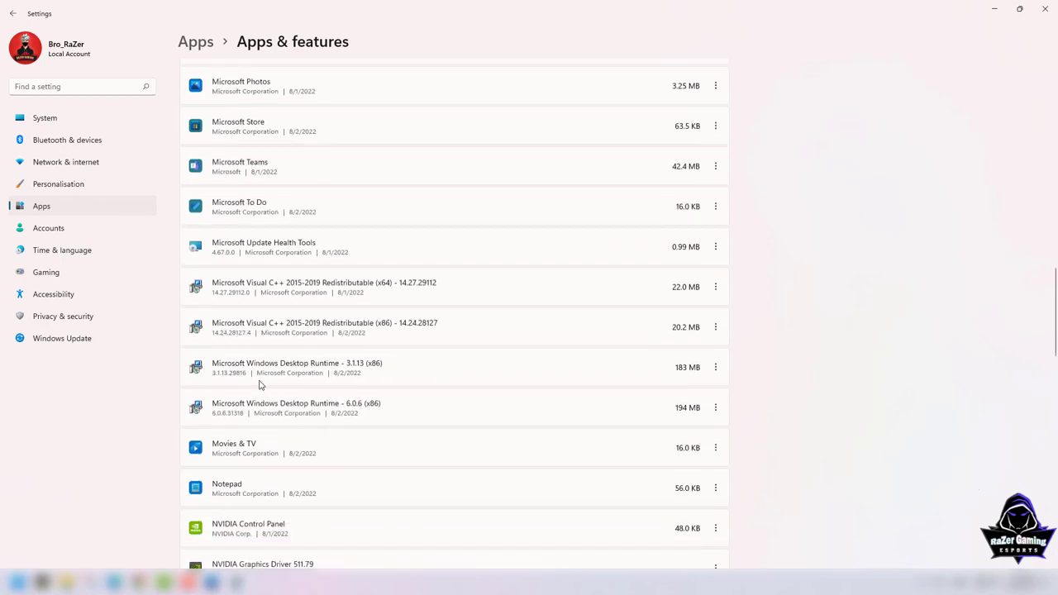
pyautogui.scroll(-2, 261, 402)
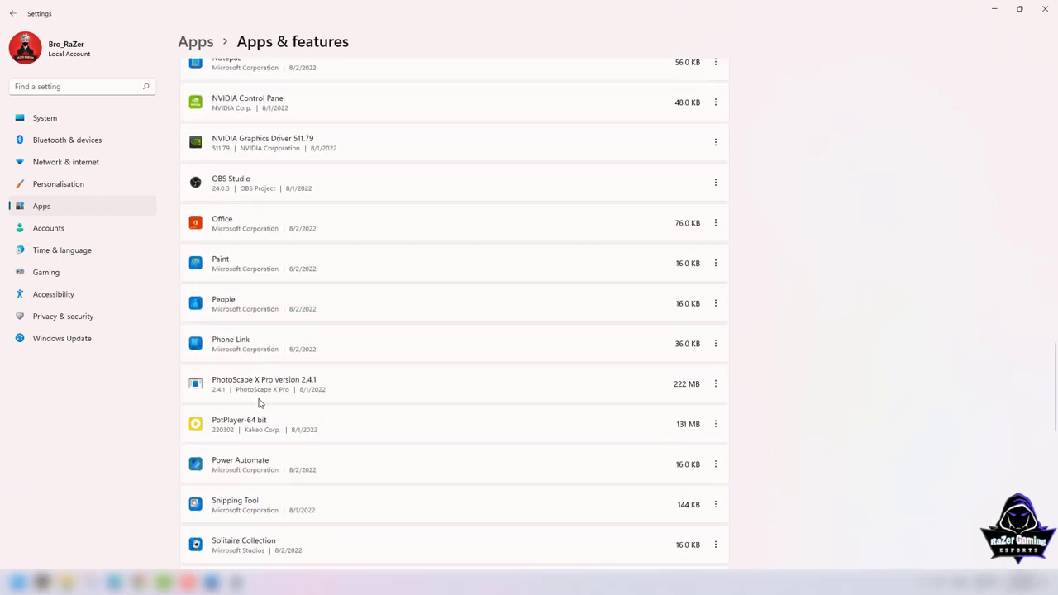
pyautogui.scroll(-5, 260, 403)
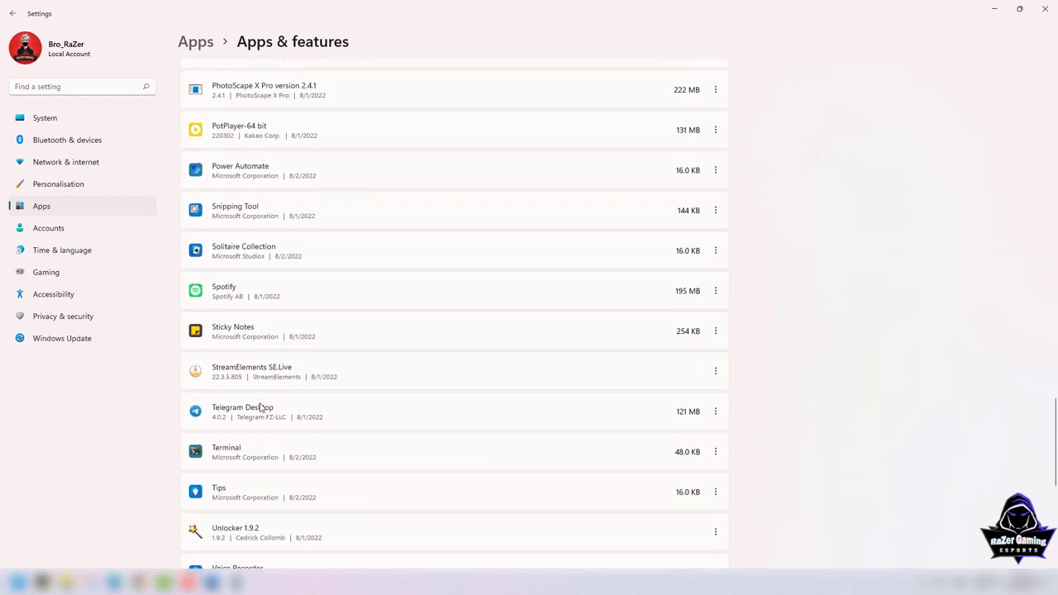
pyautogui.scroll(-3, 259, 407)
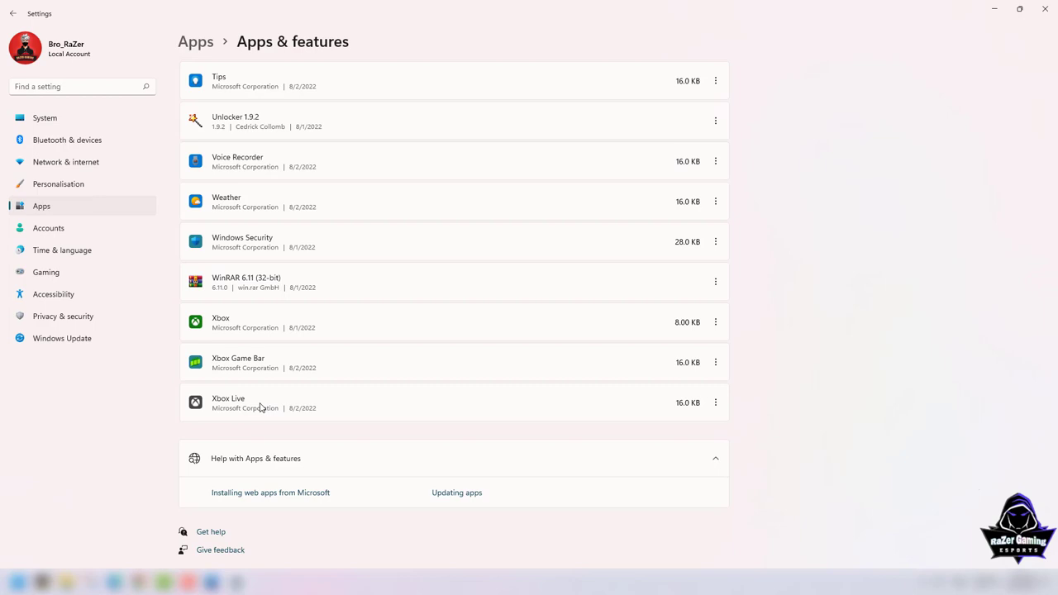
pyautogui.click(1045, 9)
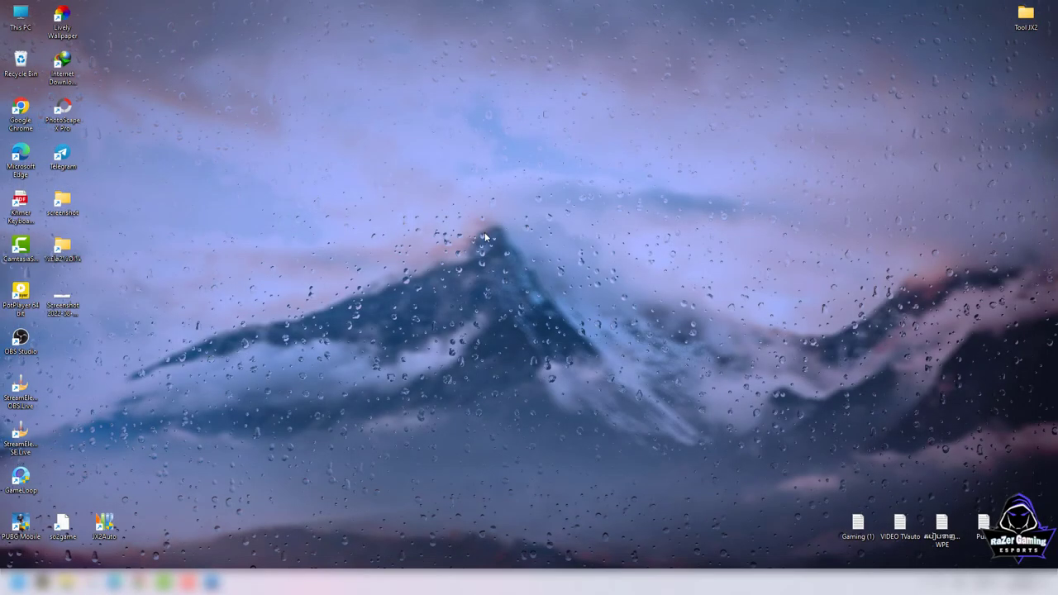
# - Open the This PC window from the desktop
pyautogui.doubleClick(20, 16)
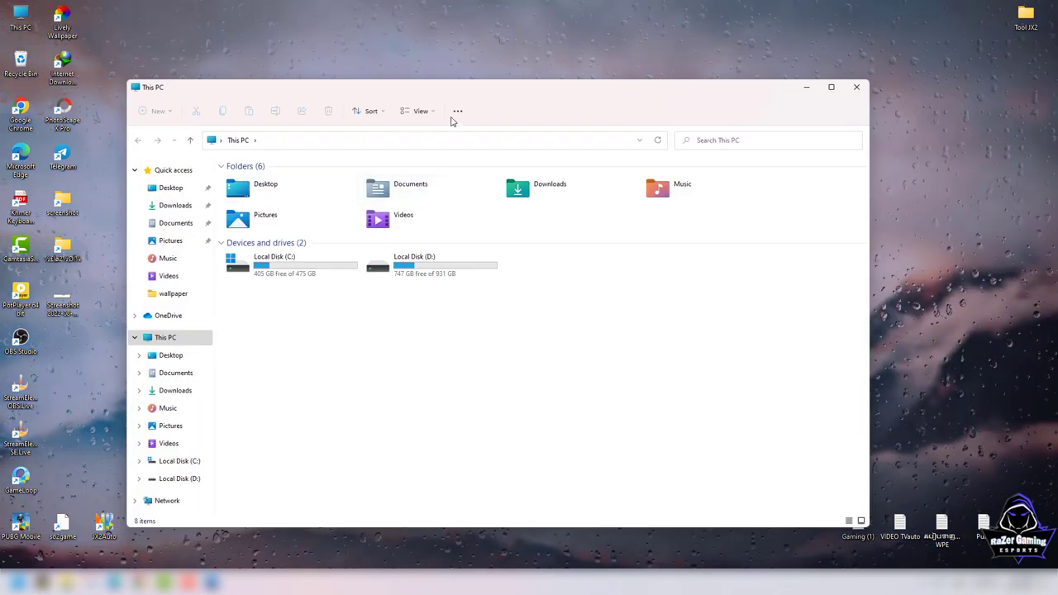
pyautogui.click(458, 111)
pyautogui.click(460, 111)
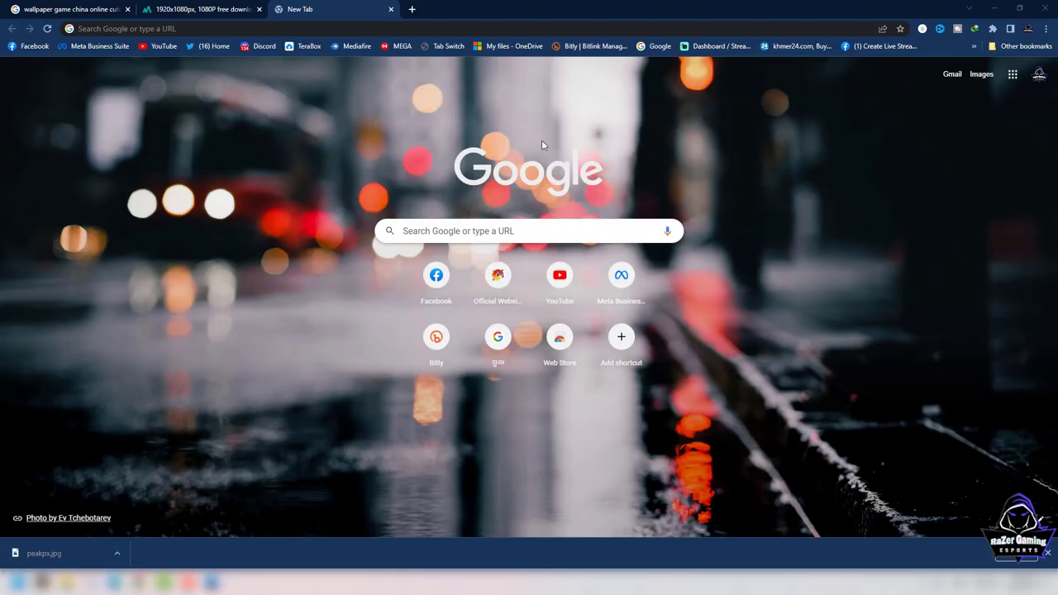
# - Search Google in Chrome for "netframe 3.5" and open Microsoft's .NET Framework 3.5 SP1 download page
pyautogui.click(444, 227)
pyautogui.write('net')
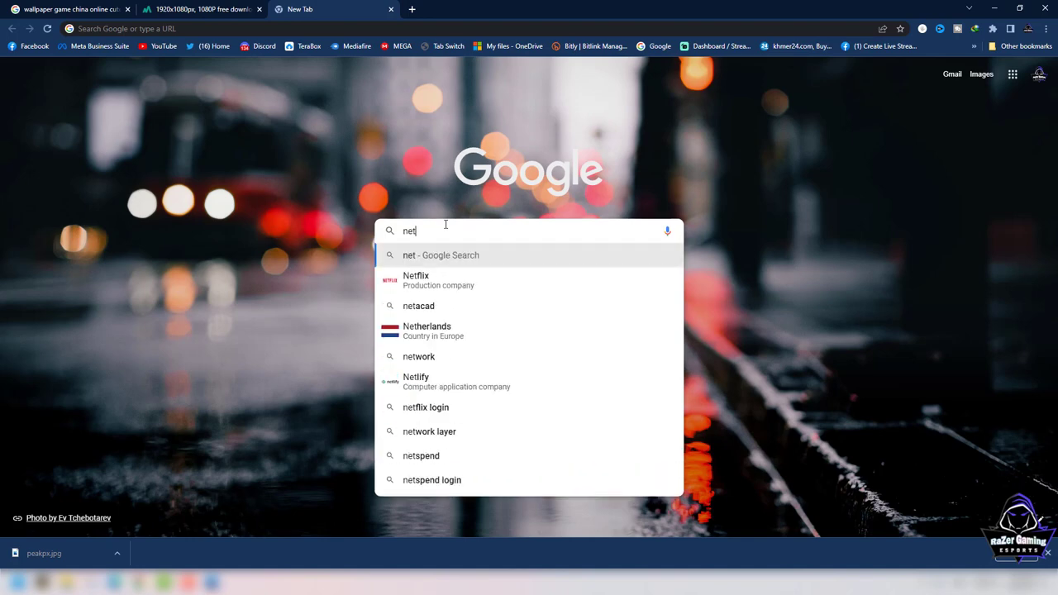
pyautogui.write('frame')
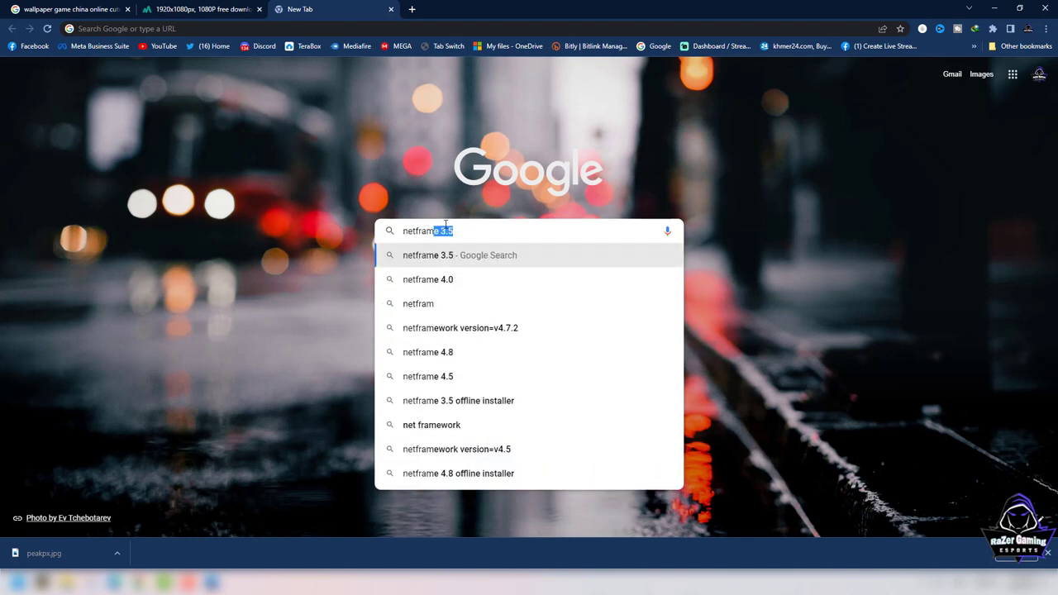
pyautogui.press('Return')
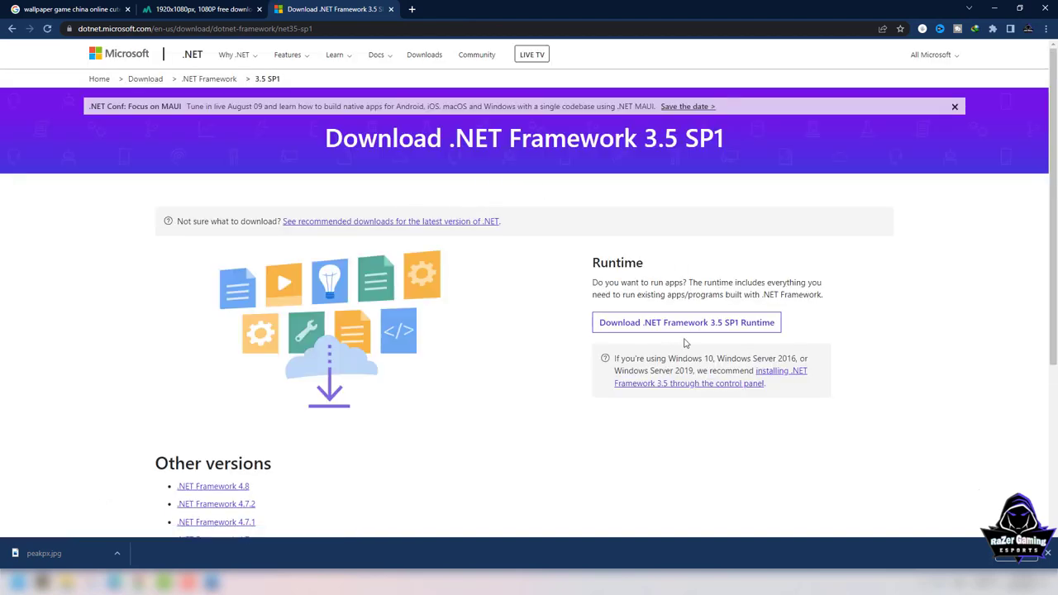
# - Download the .NET Framework 3.5 SP1 Runtime installer, dismiss the site's survey, and close the browser
pyautogui.click(683, 325)
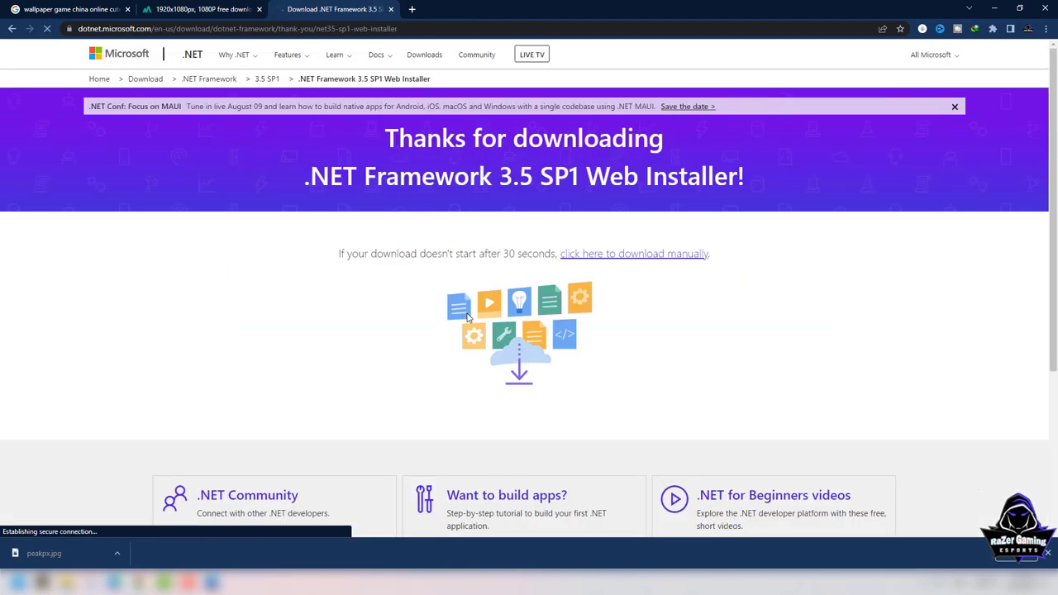
pyautogui.click(549, 339)
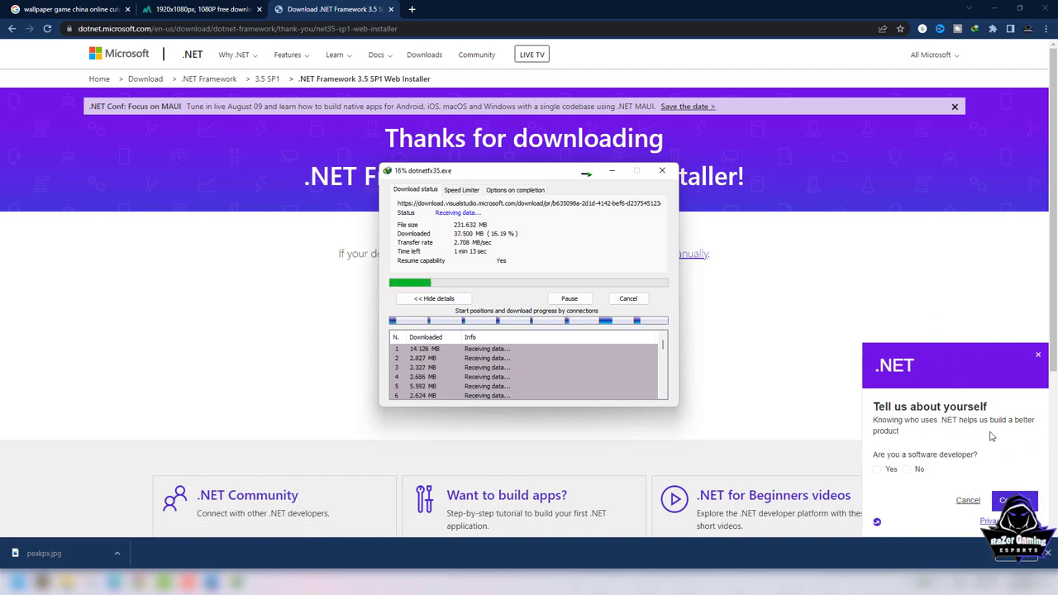
pyautogui.click(1039, 355)
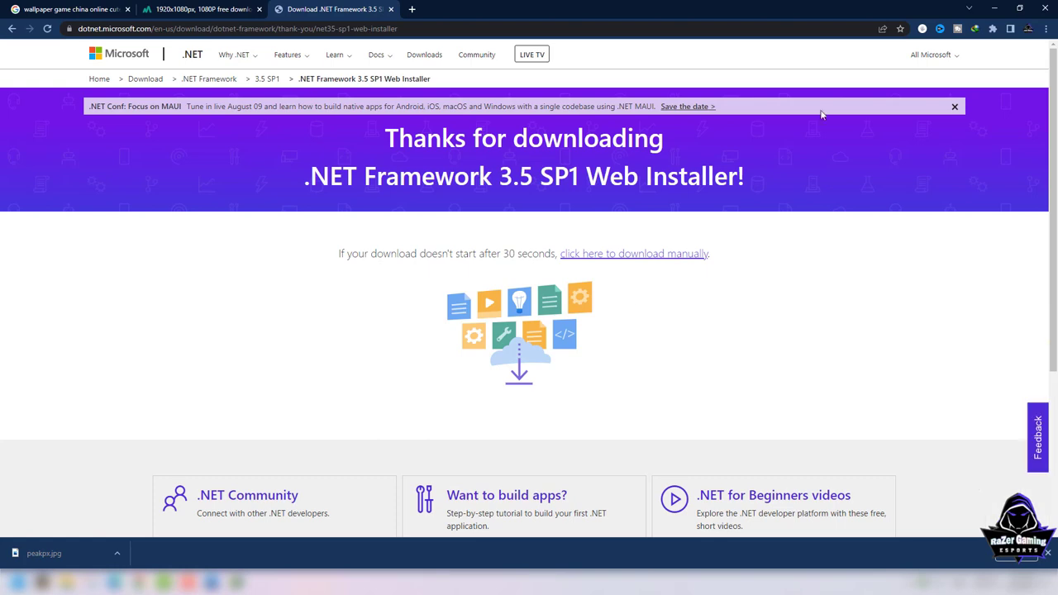
pyautogui.click(1049, 9)
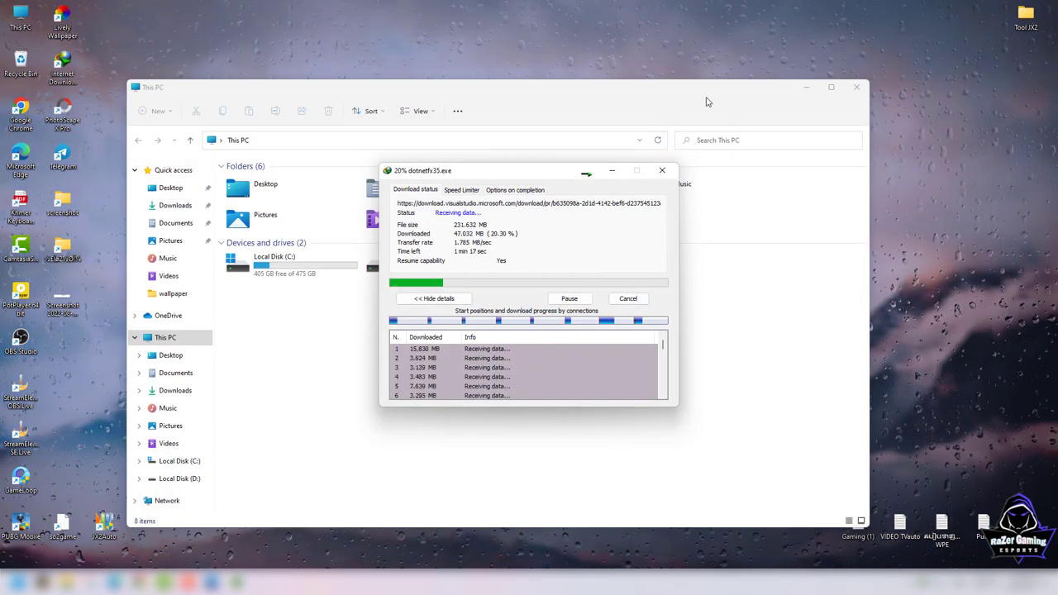
pyautogui.click(805, 44)
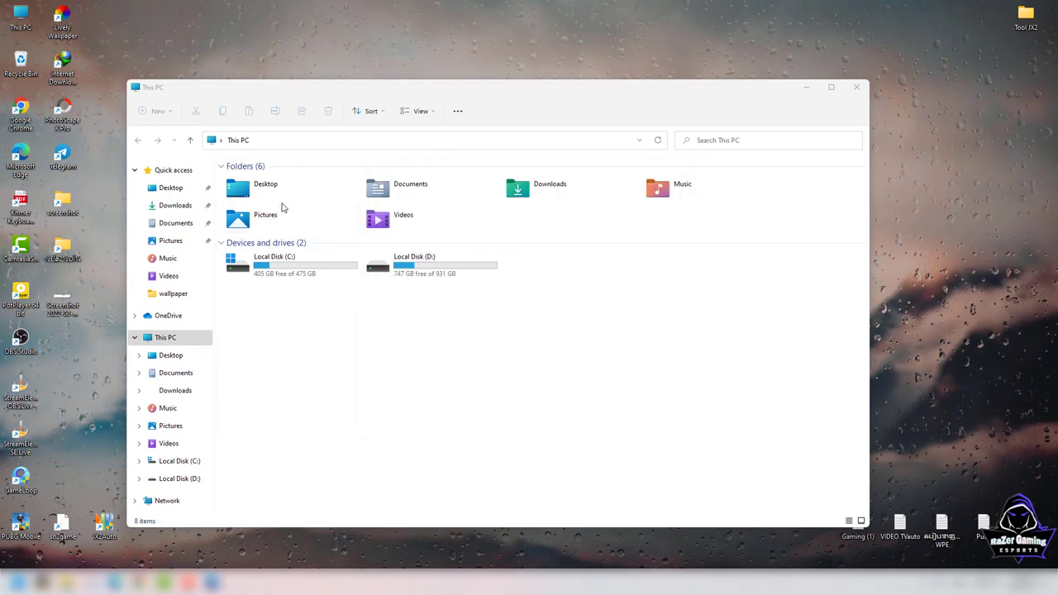
# - Select the dotnetfx35 installer in the Programs folder inside Downloads and move the folder window aside
pyautogui.click(173, 205)
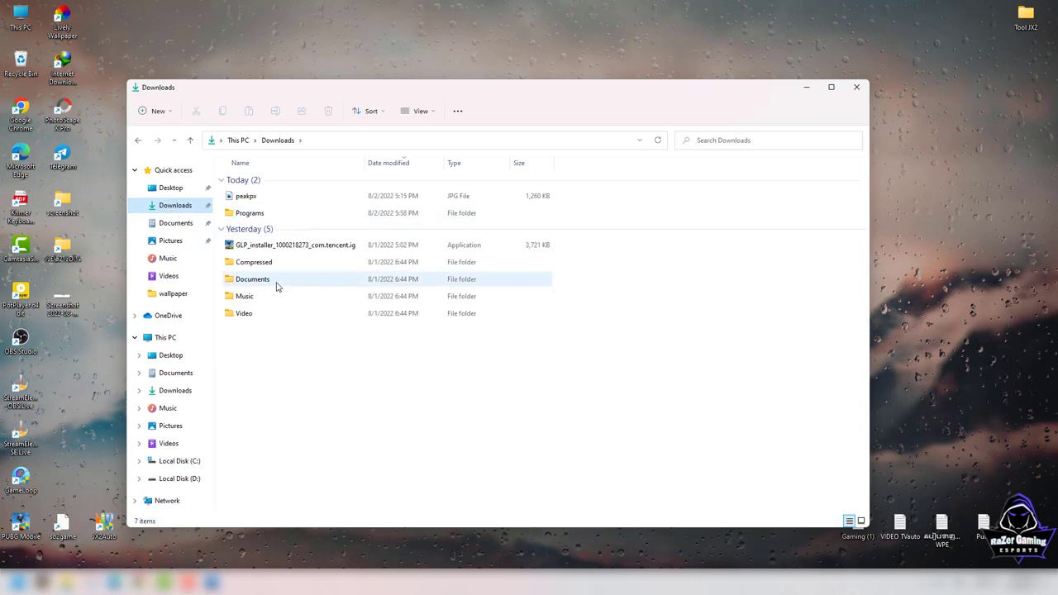
pyautogui.doubleClick(263, 215)
pyautogui.click(253, 186)
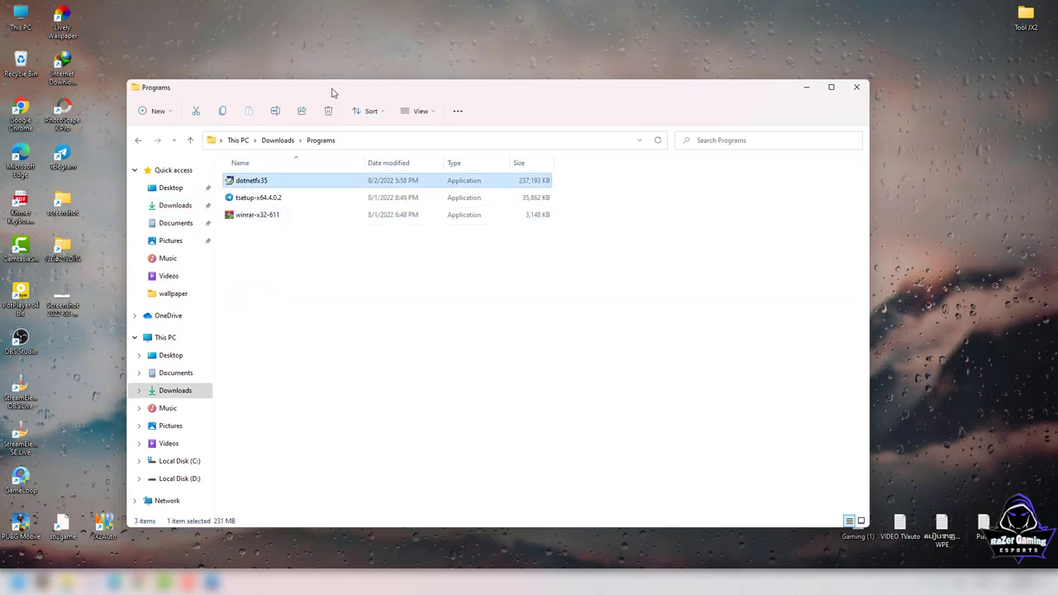
pyautogui.moveTo(334, 93); pyautogui.dragTo(494, 77)
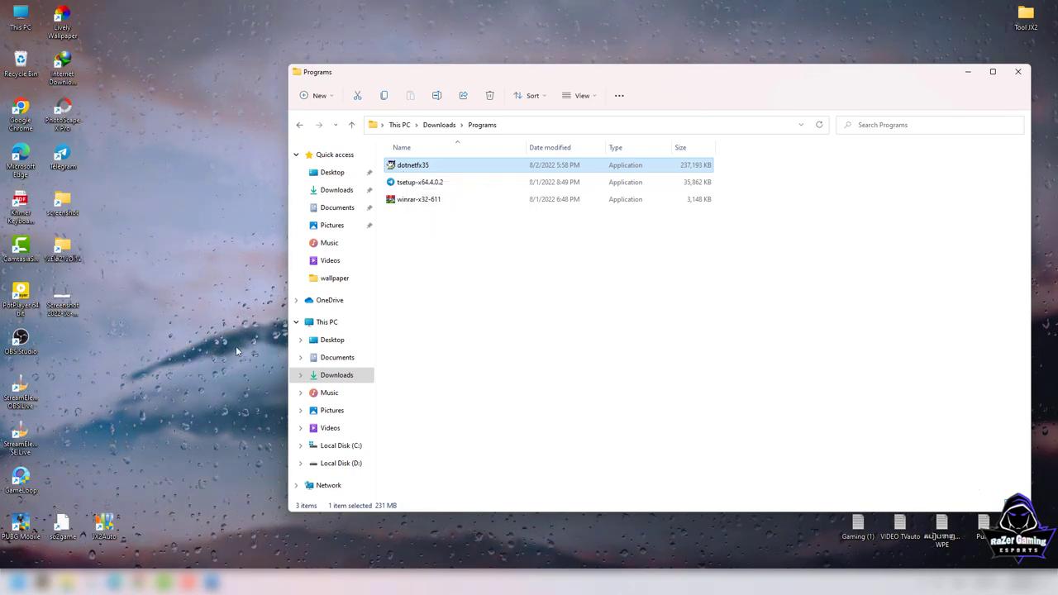
# - Open the Justice_xWar2 folder through the file location in the so2game desktop shortcut's properties, and move the folder window clear of the Programs window
pyautogui.rightClick(69, 523)
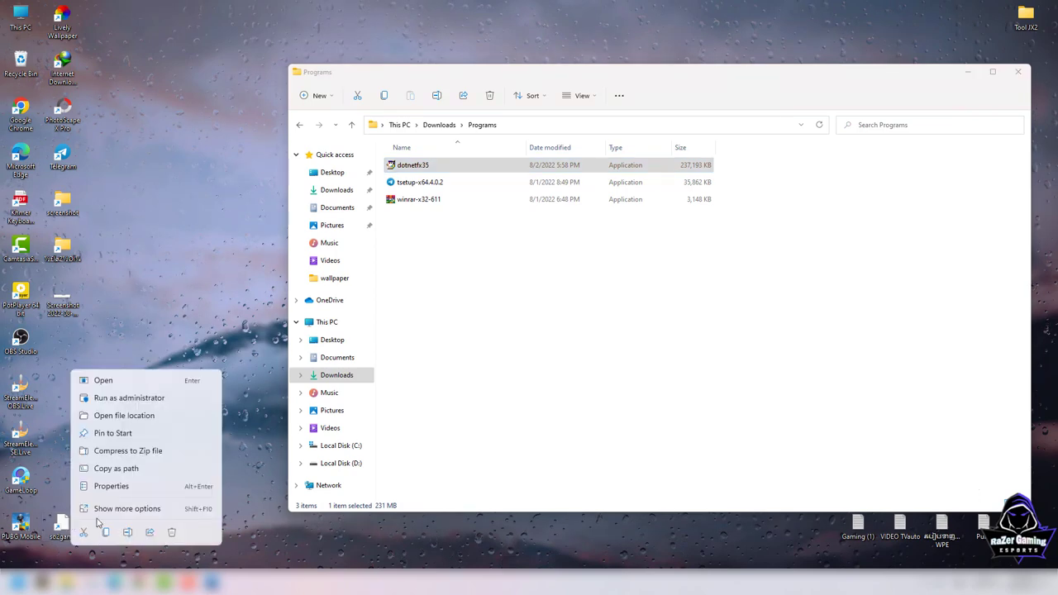
pyautogui.click(112, 493)
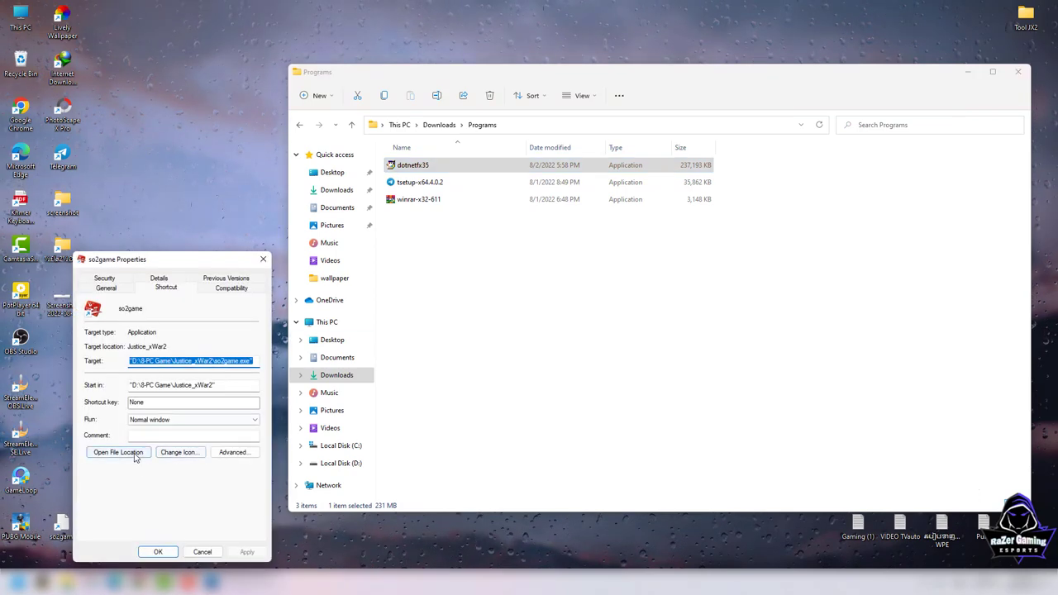
pyautogui.click(119, 452)
pyautogui.click(263, 259)
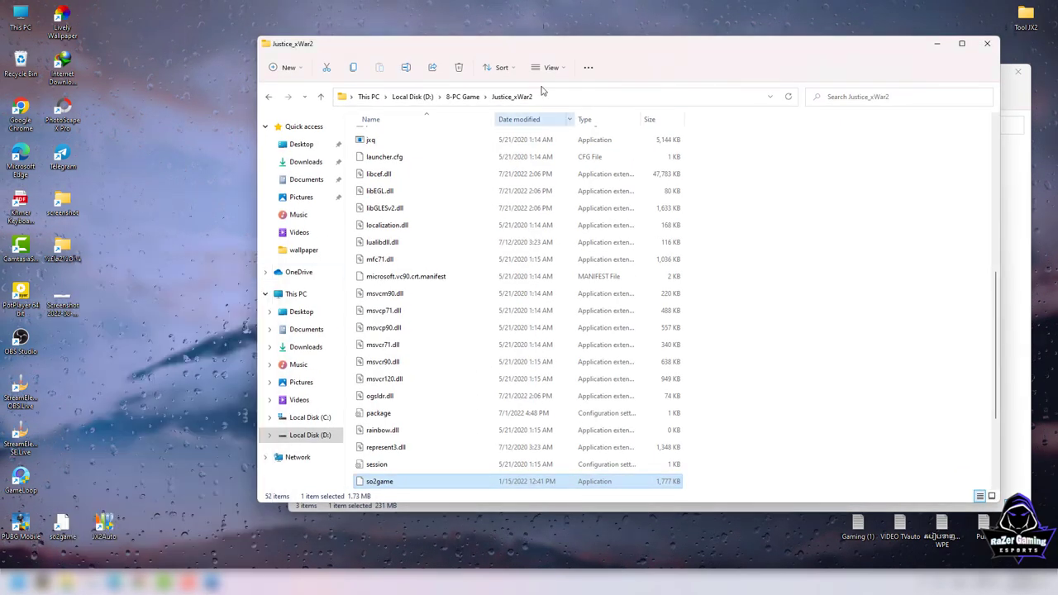
pyautogui.moveTo(531, 61); pyautogui.dragTo(347, 108)
pyautogui.scroll(6, 275, 313)
pyautogui.scroll(3, 275, 313)
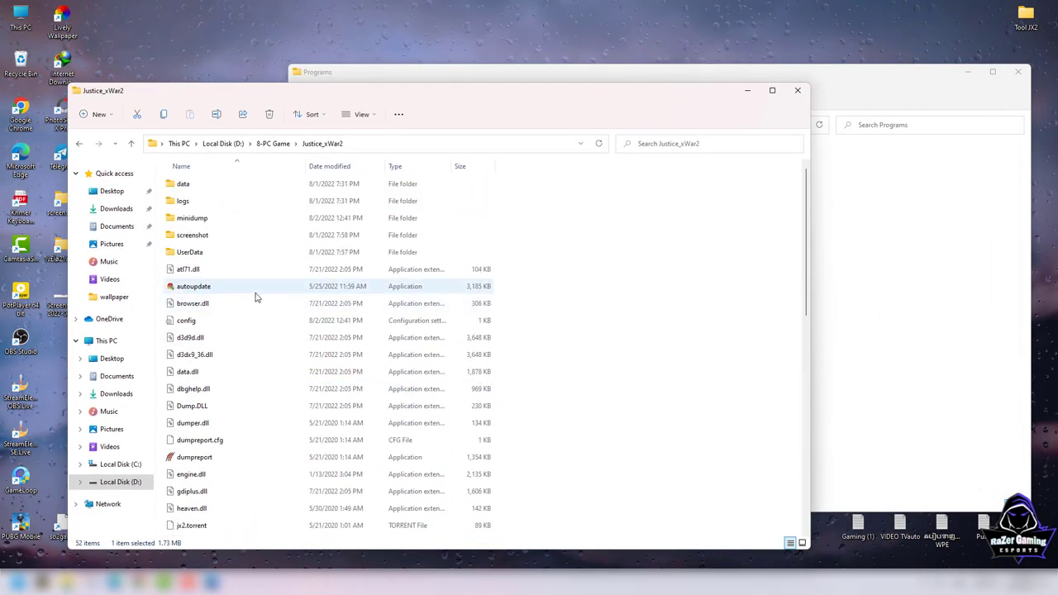
# - Run the autoupdate application, dismiss the compatibility and .NET Framework 3.5 feature dialogs without installing, and minimize the Justice_xWar2 window
pyautogui.click(192, 288)
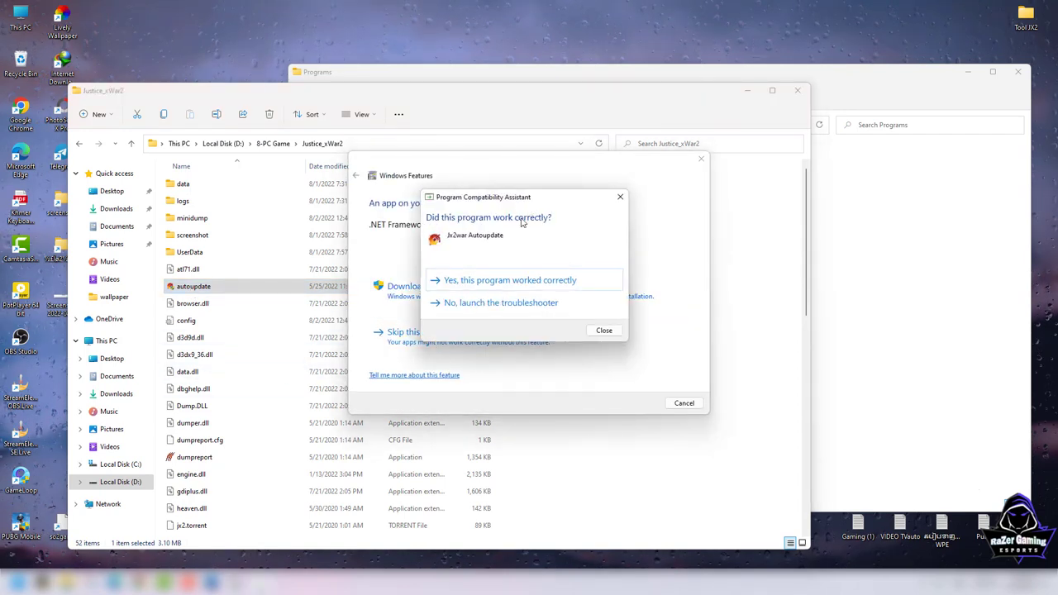
pyautogui.click(620, 197)
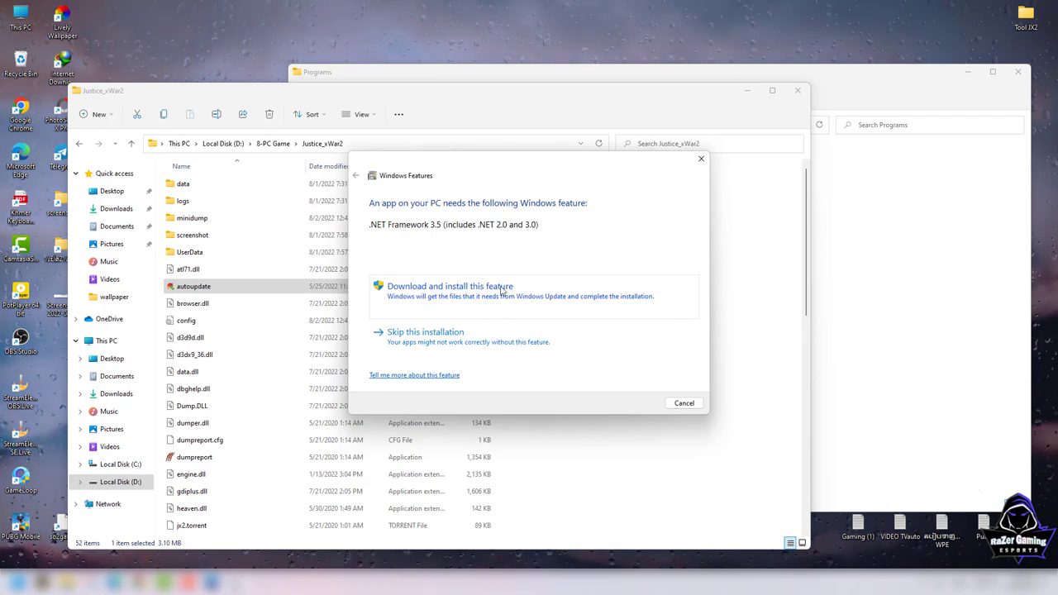
pyautogui.click(701, 159)
pyautogui.click(747, 90)
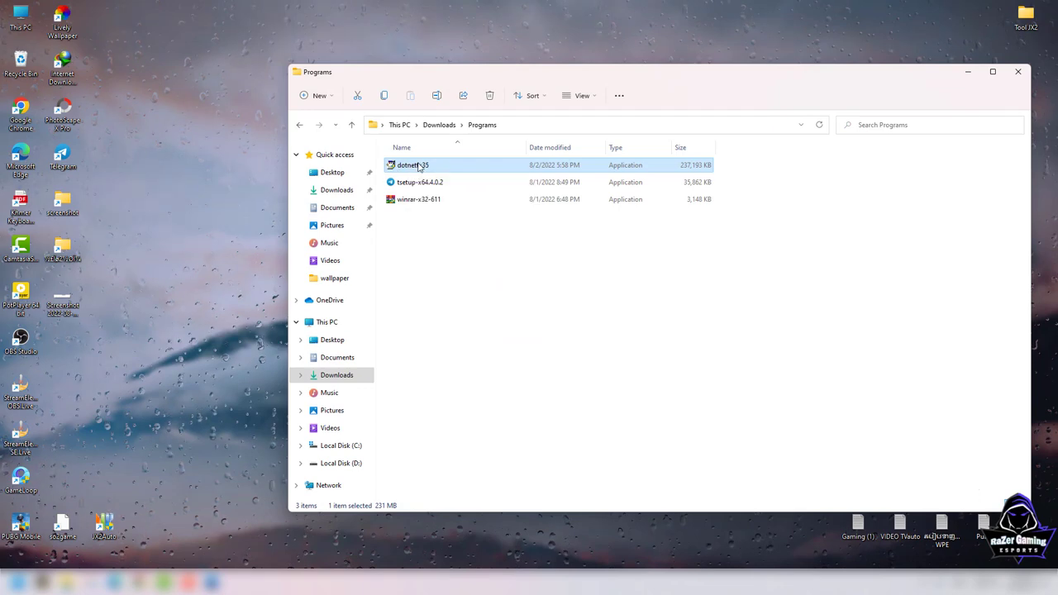
# - Run the dotnetfx35 installer, start downloading and installing the .NET Framework 3.5 feature, close the Programs folder, and move the installation dialog aside
pyautogui.click(794, 57)
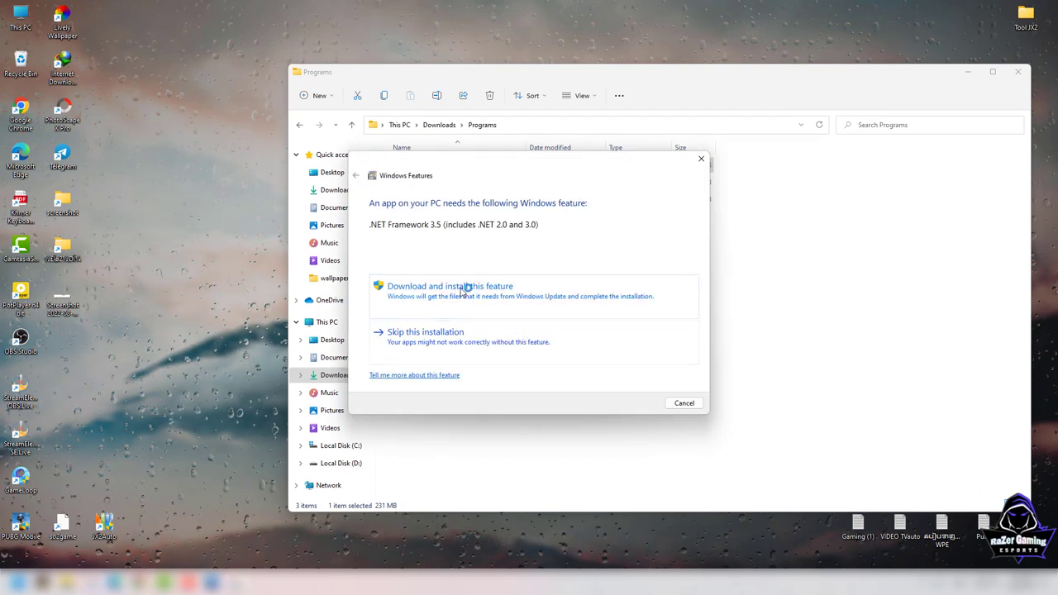
pyautogui.click(447, 290)
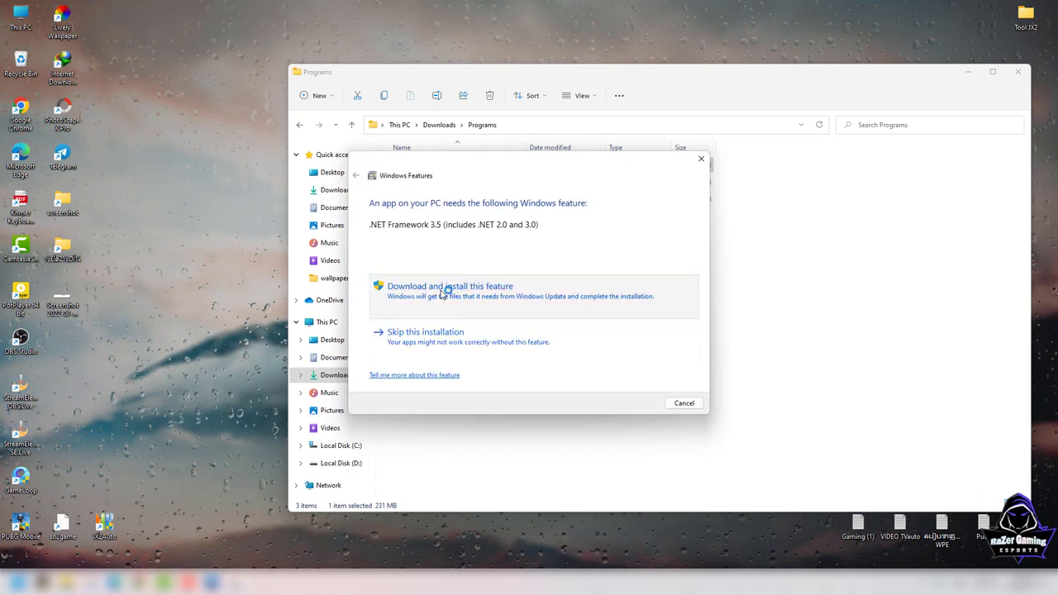
pyautogui.click(986, 101)
pyautogui.click(1018, 72)
pyautogui.moveTo(543, 166); pyautogui.dragTo(424, 75)
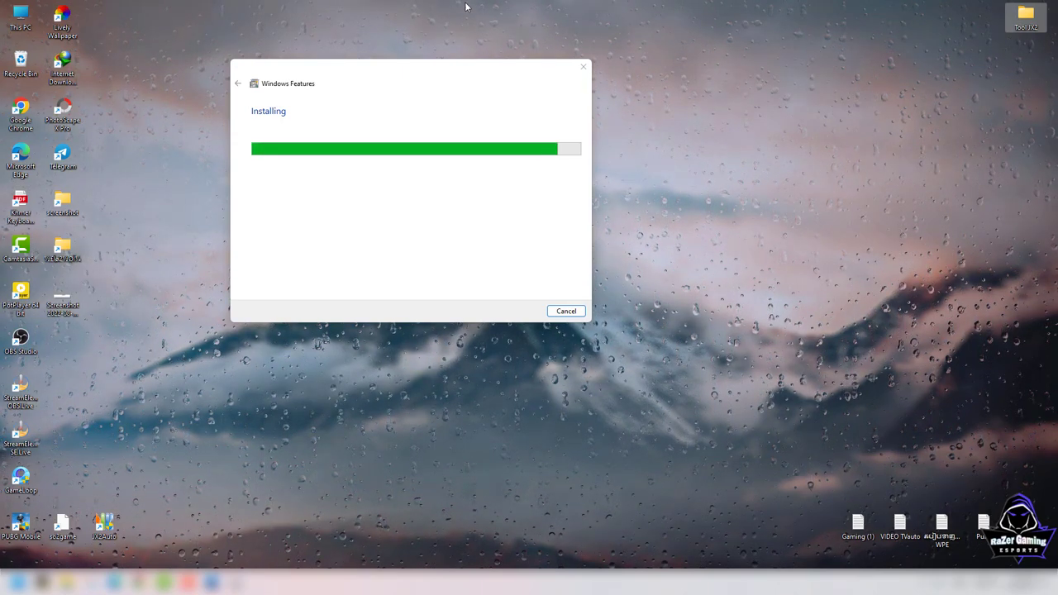
# - View photo_2022-07-10_16-24-26 in the Pictures folder, close the photo, and move the Pictures window clear of the installation dialog
pyautogui.moveTo(66, 584)
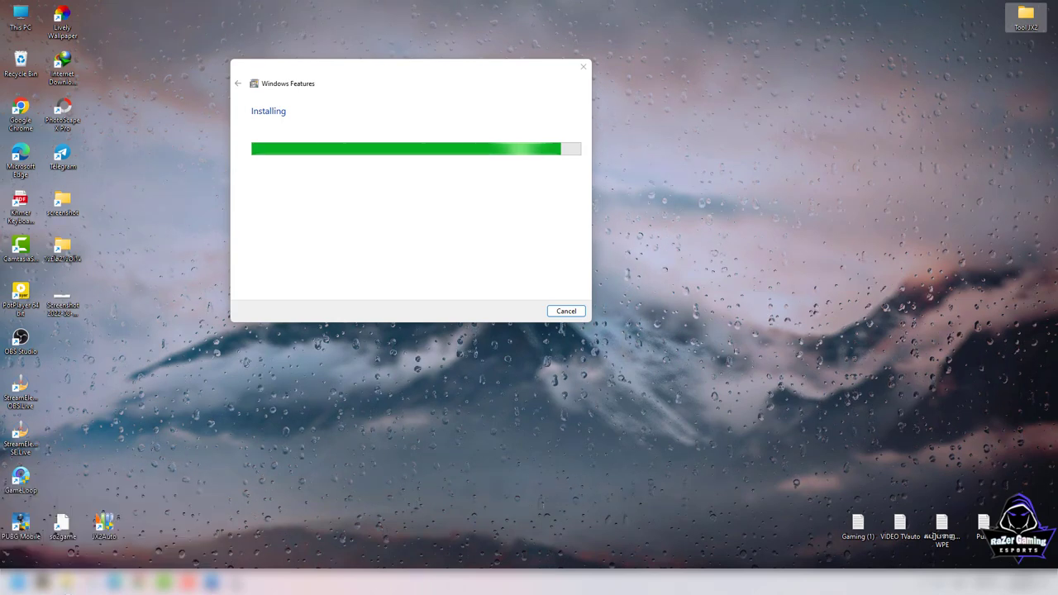
pyautogui.click(67, 539)
pyautogui.doubleClick(624, 147)
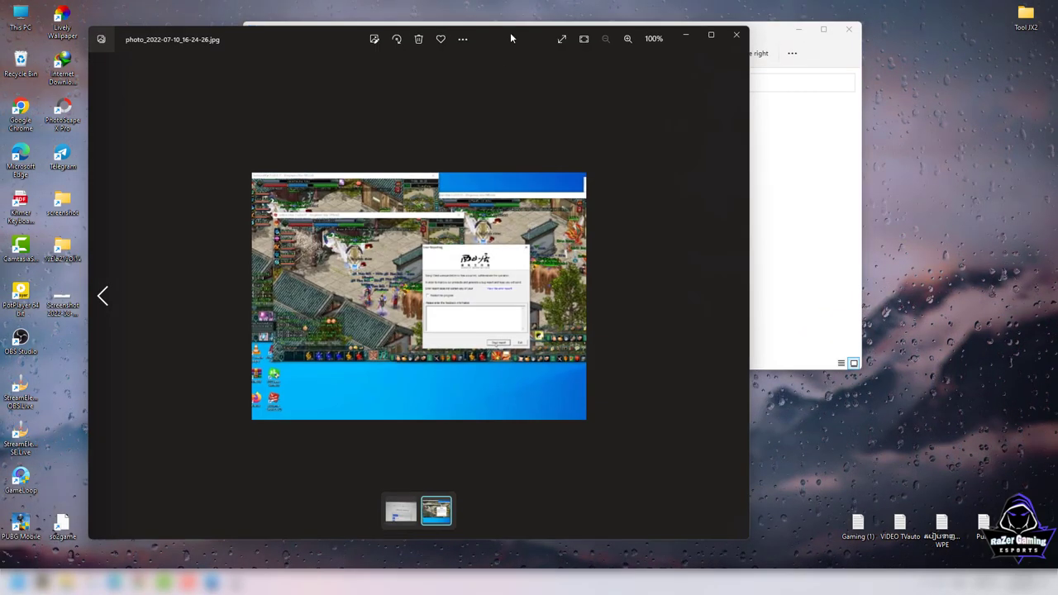
pyautogui.moveTo(510, 32); pyautogui.dragTo(546, 177)
pyautogui.click(770, 181)
pyautogui.moveTo(494, 23); pyautogui.dragTo(429, 183)
# - Close the completed .NET Framework 3.5 installation dialog and reposition the Pictures window
pyautogui.click(427, 104)
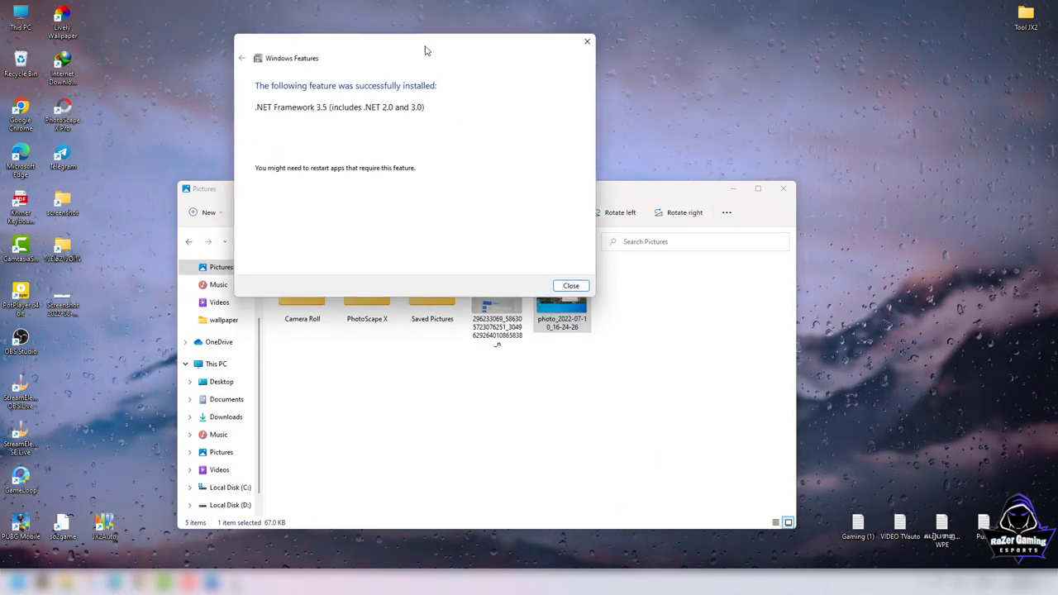
pyautogui.click(573, 281)
pyautogui.moveTo(512, 195); pyautogui.dragTo(550, 123)
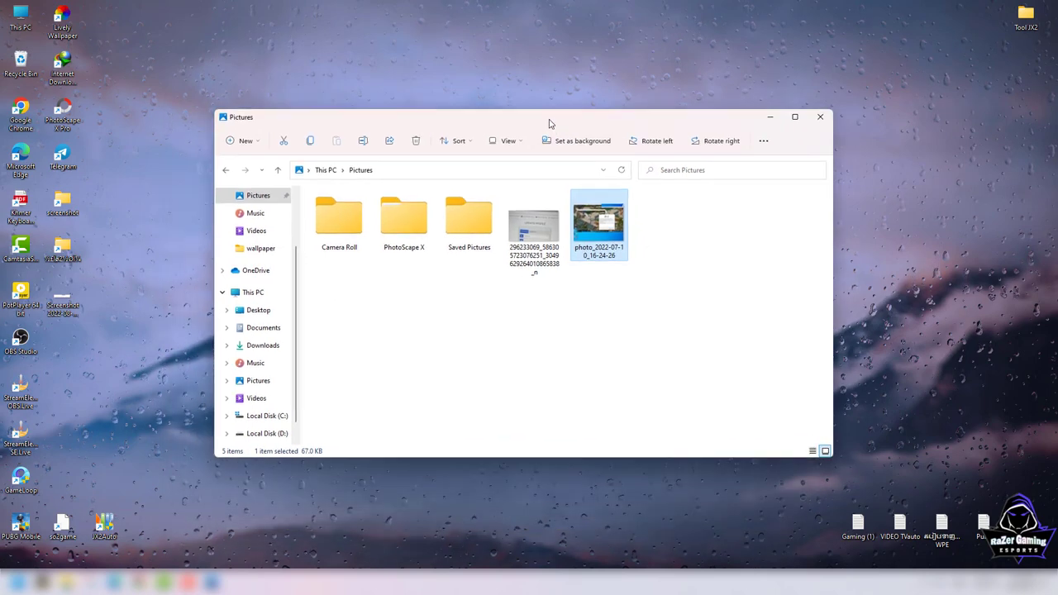
# - Run autoupdate as administrator from the so2game desktop shortcut's file location, and close the Justice_xWar2 folder
pyautogui.rightClick(62, 525)
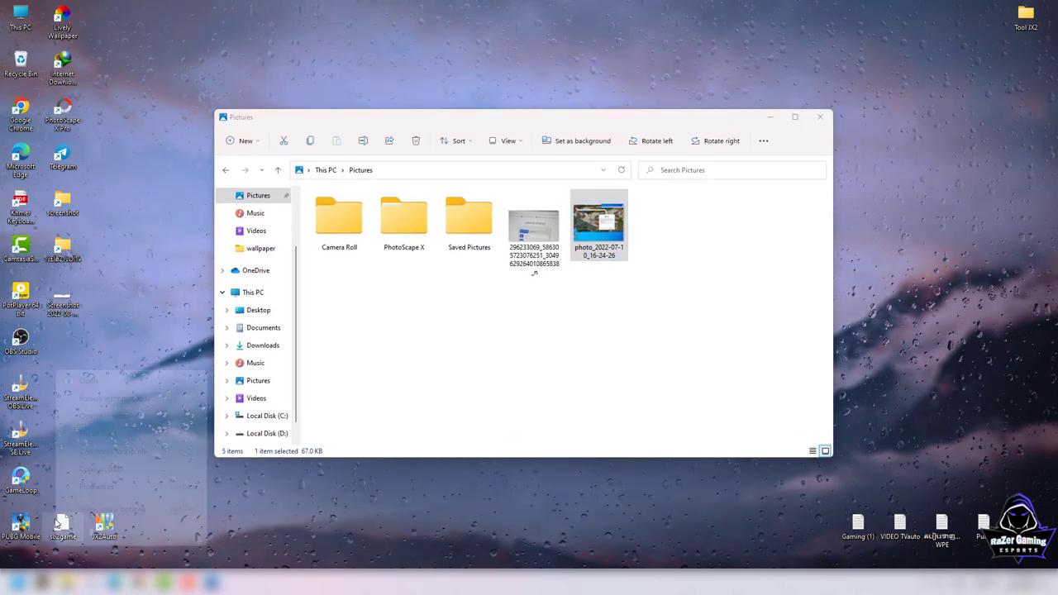
pyautogui.click(89, 486)
pyautogui.click(122, 451)
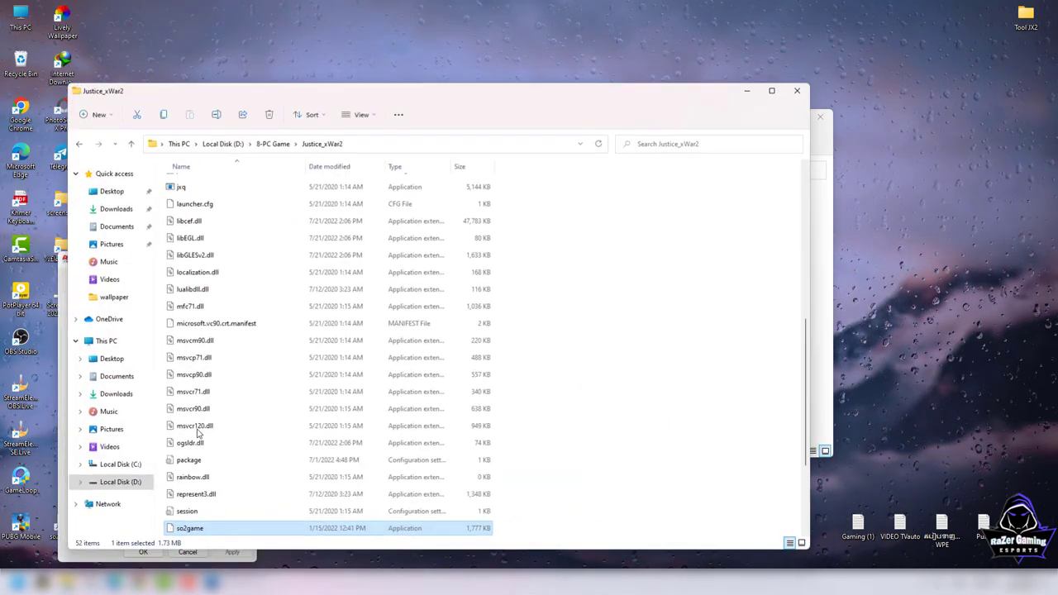
pyautogui.scroll(10, 211, 314)
pyautogui.rightClick(200, 289)
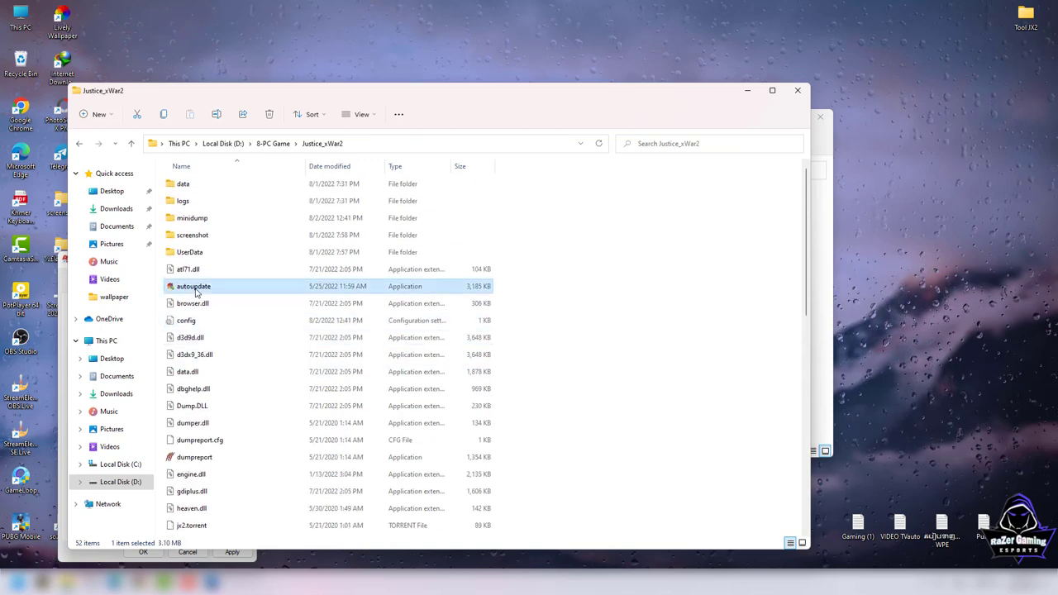
pyautogui.click(234, 348)
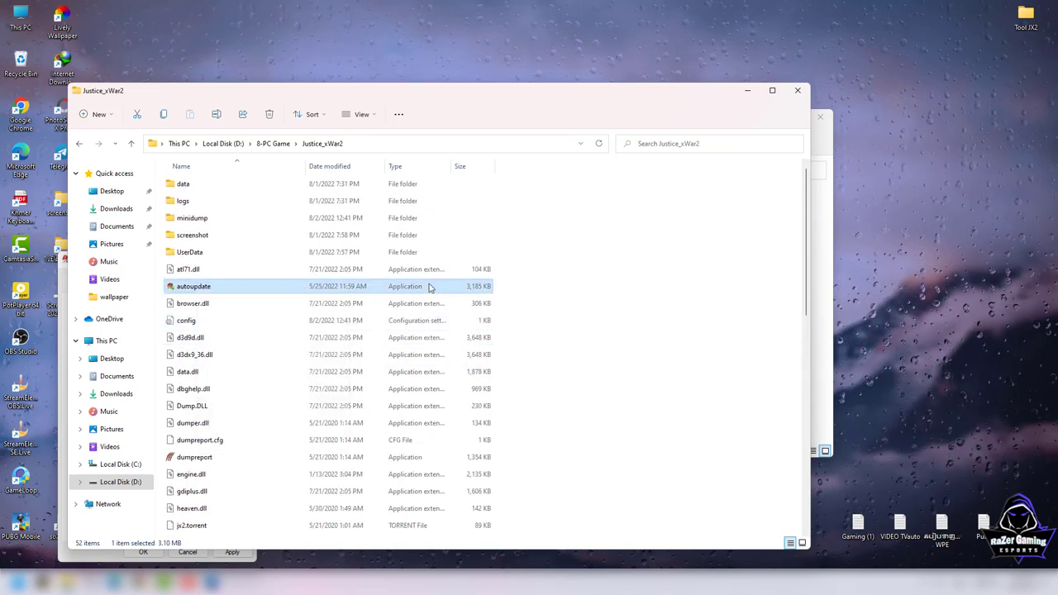
pyautogui.click(798, 90)
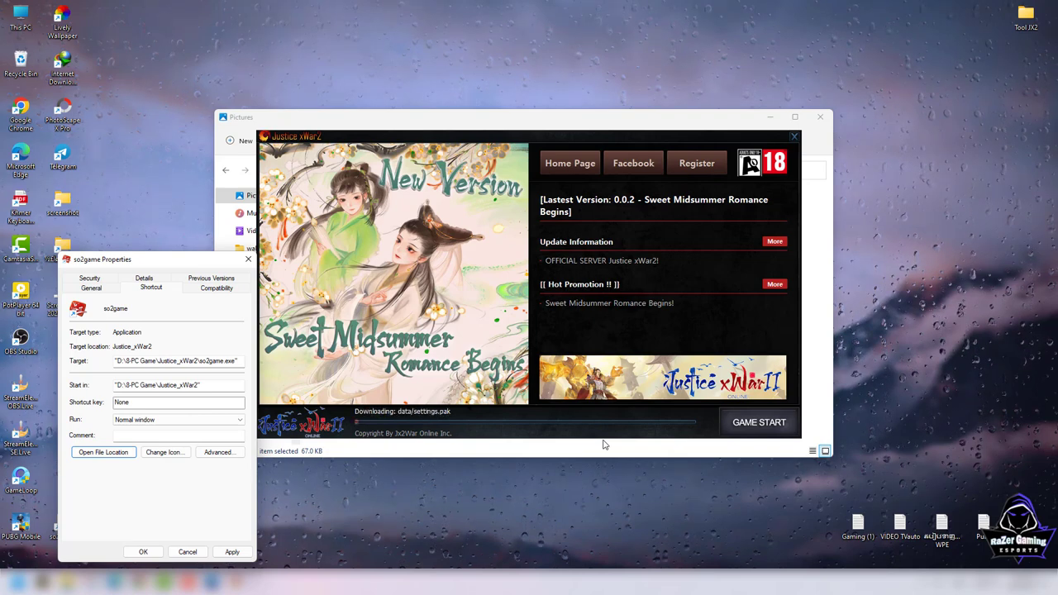
# - Mute Autoupdate in the Windows volume mixer, close Settings, and move the Justice xWar2 launcher window clear of the Pictures window
pyautogui.click(981, 524)
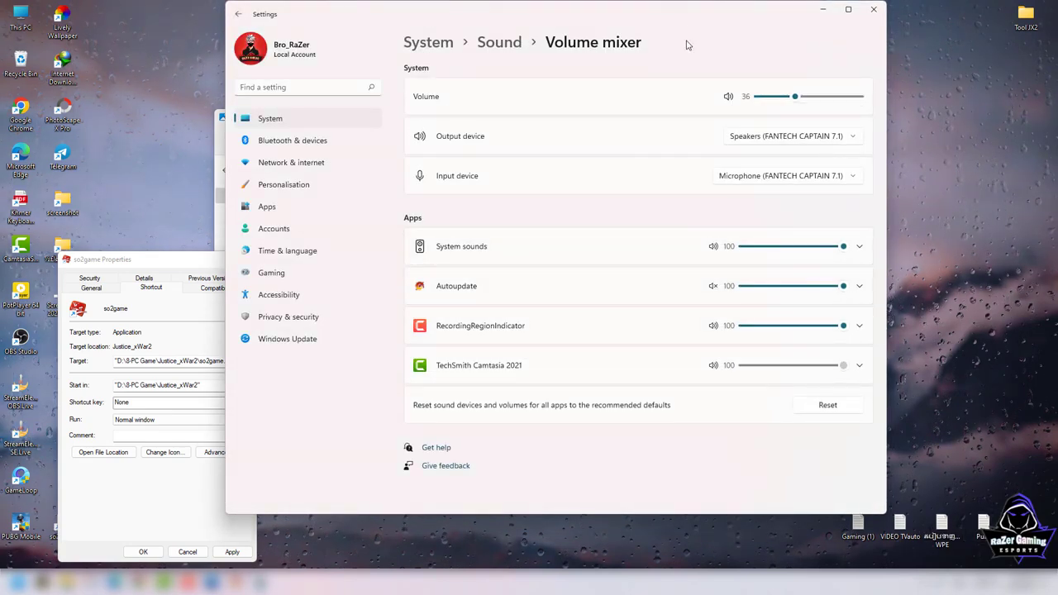
pyautogui.click(874, 9)
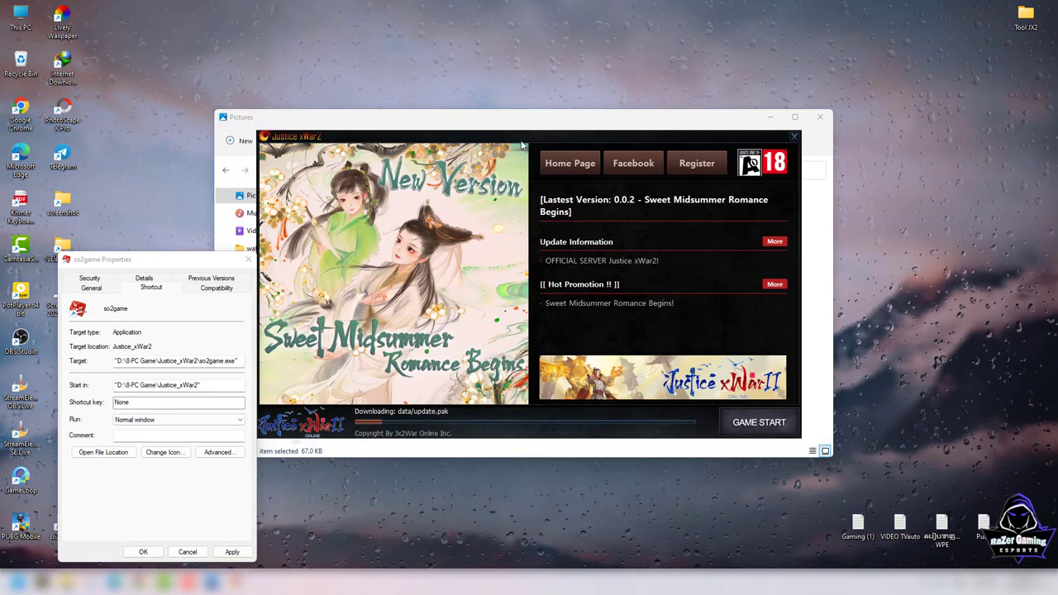
pyautogui.moveTo(524, 142); pyautogui.dragTo(426, 64)
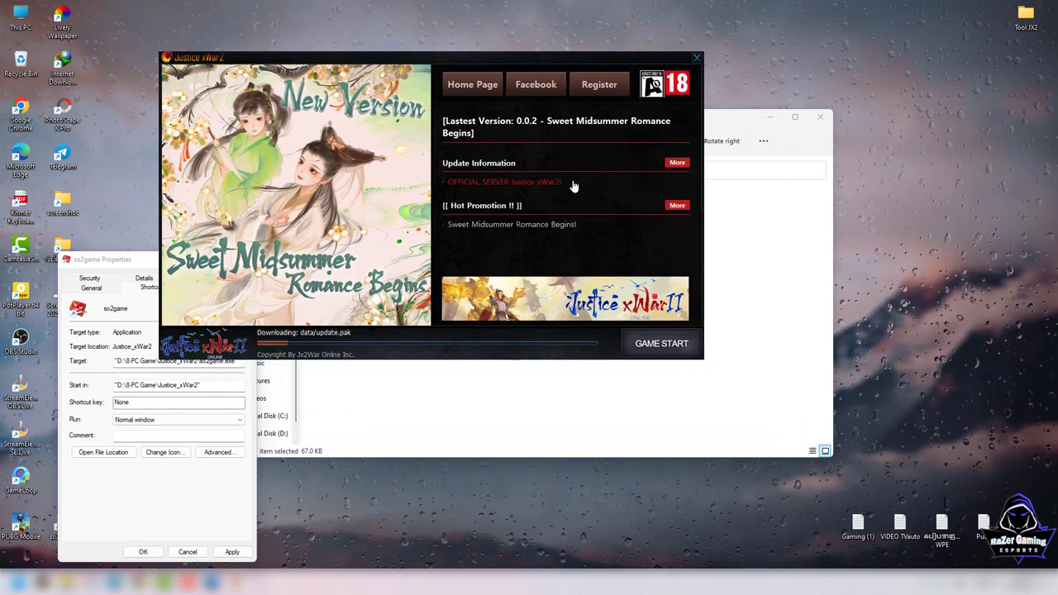
# - View the general properties of the so2game application in the shortcut's file location, and close its properties dialog
pyautogui.click(343, 405)
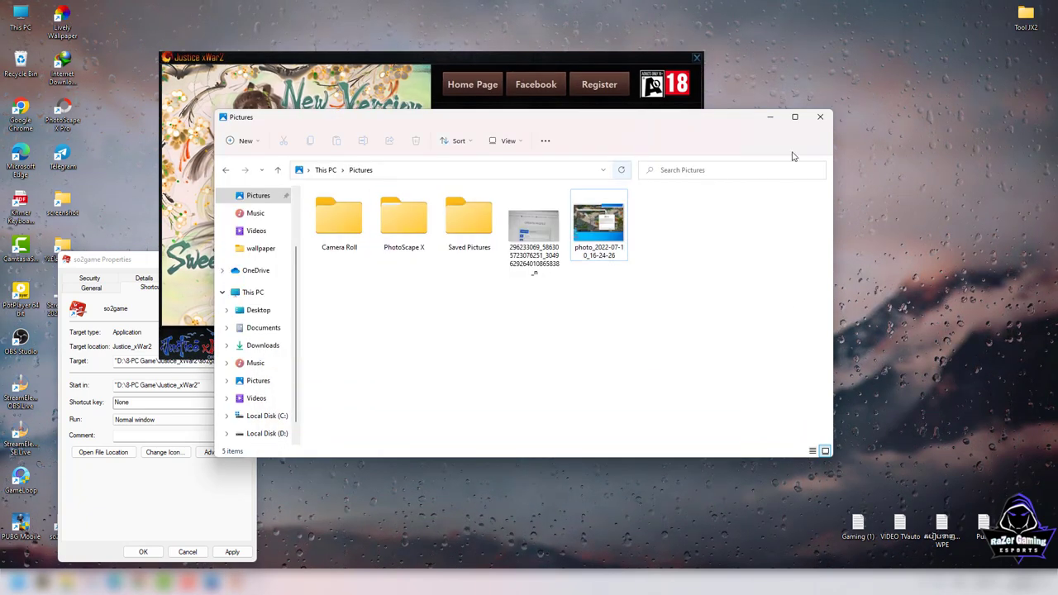
pyautogui.click(103, 452)
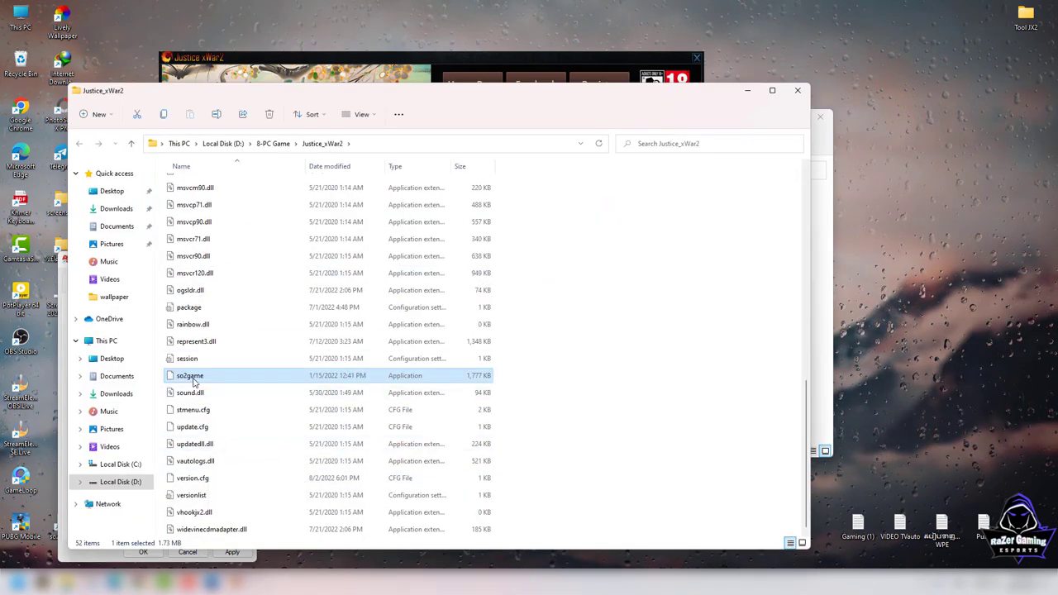
pyautogui.rightClick(215, 380)
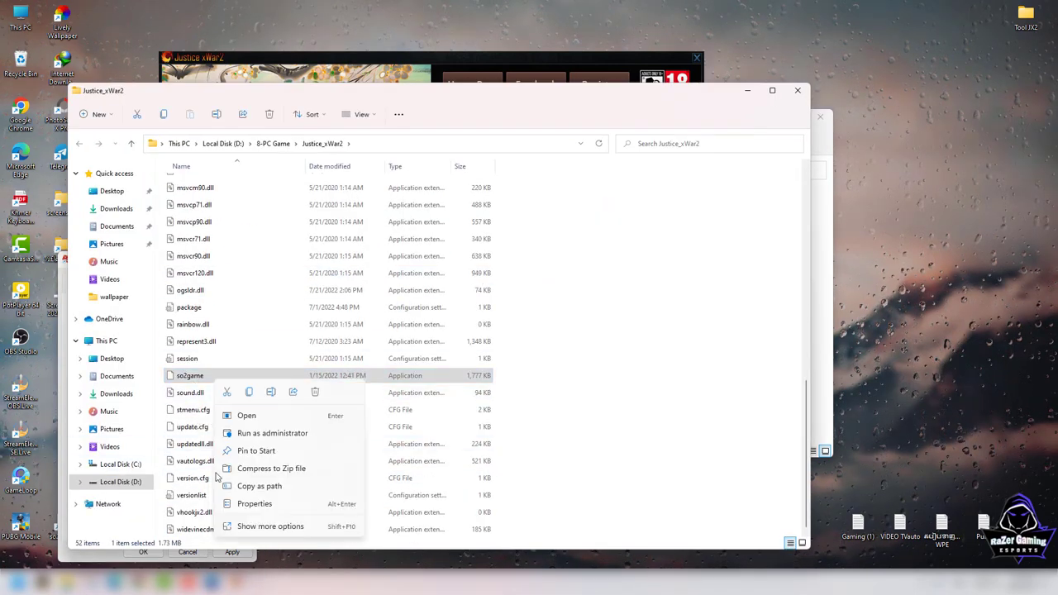
pyautogui.click(248, 503)
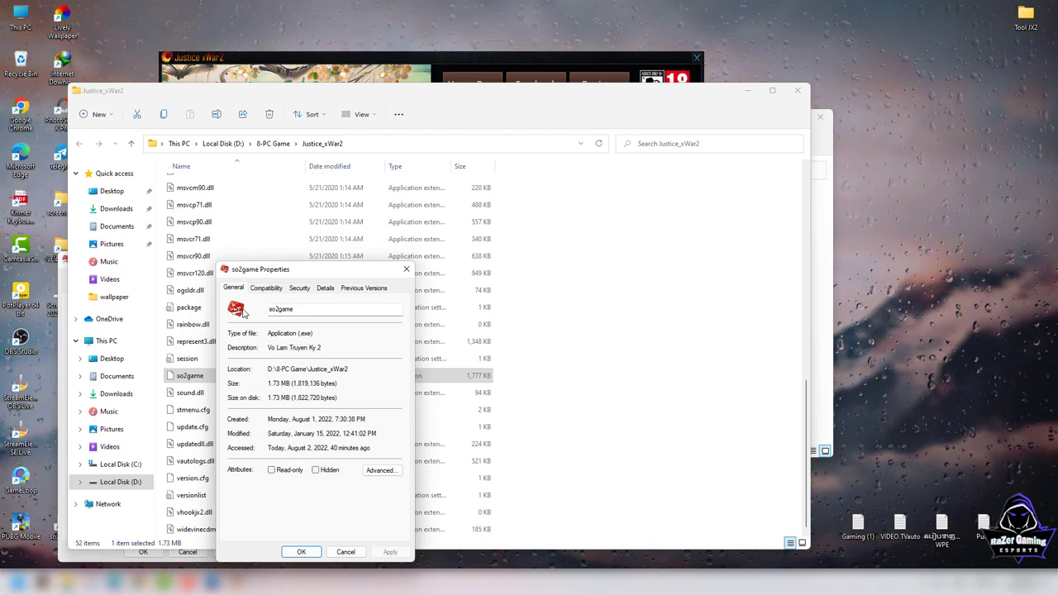
pyautogui.click(1020, 27)
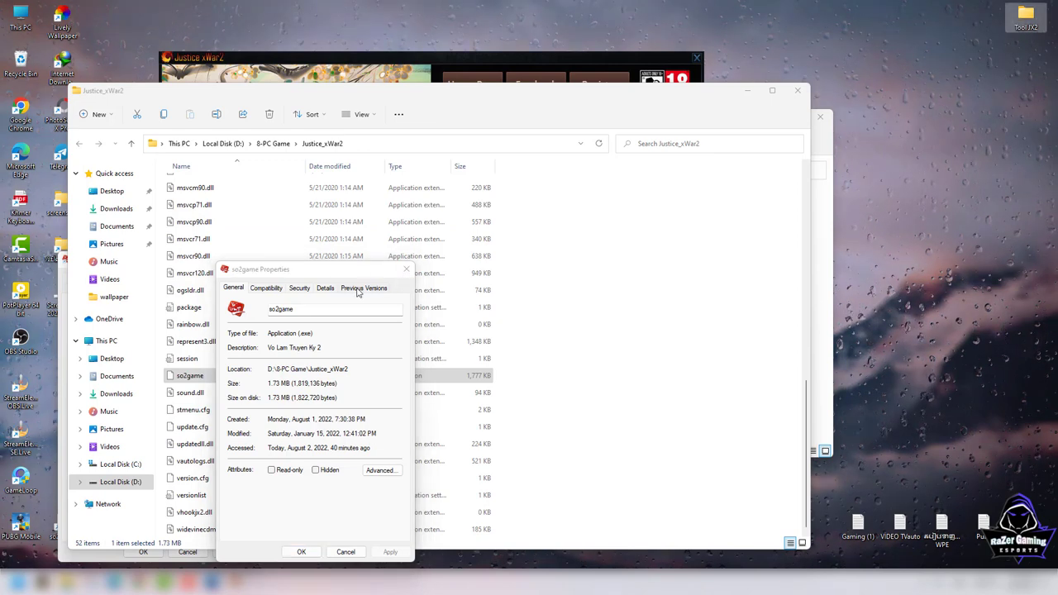
pyautogui.click(406, 270)
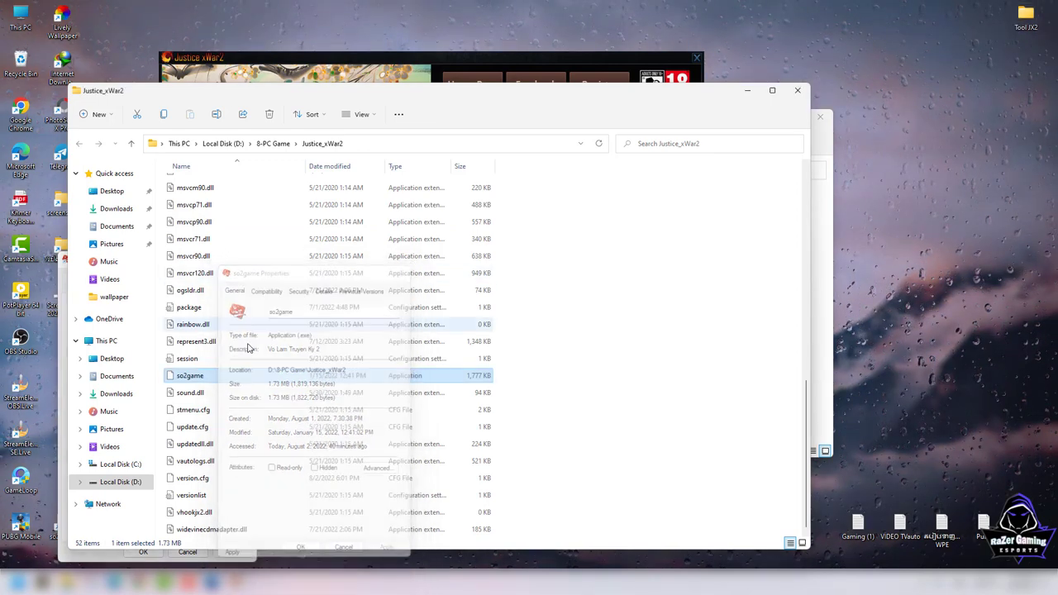
# - Close the Justice_xWar2 folder, the so2game shortcut's properties, and the Pictures folder
pyautogui.rightClick(194, 377)
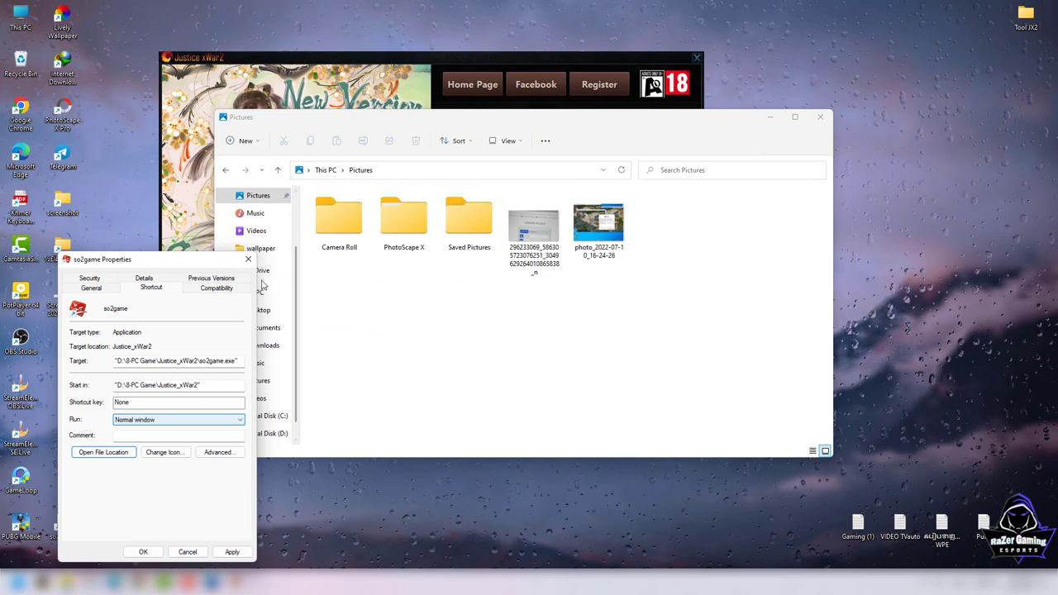
pyautogui.press('Escape')
pyautogui.click(820, 117)
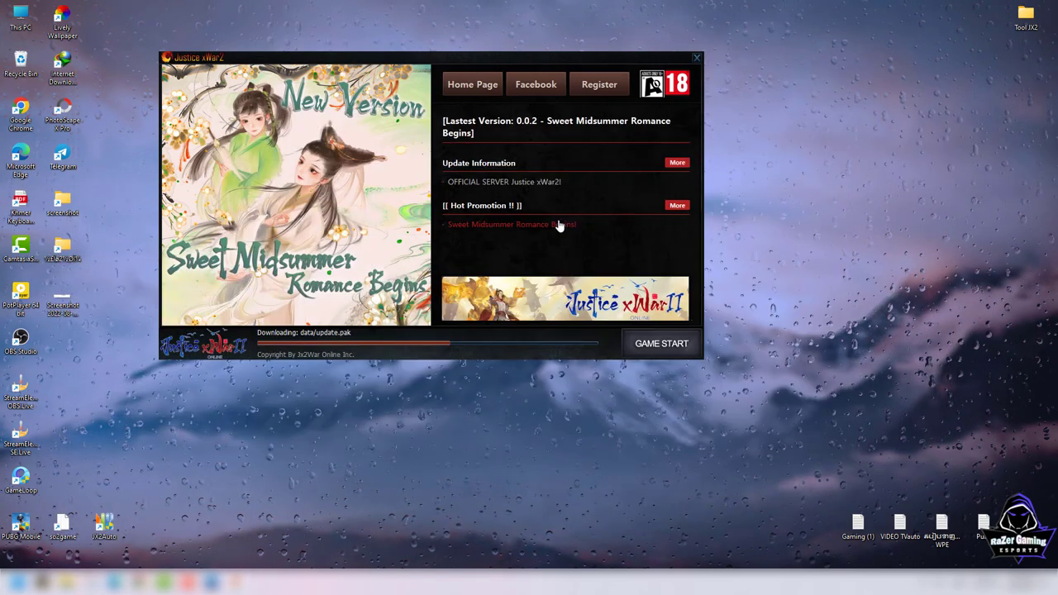